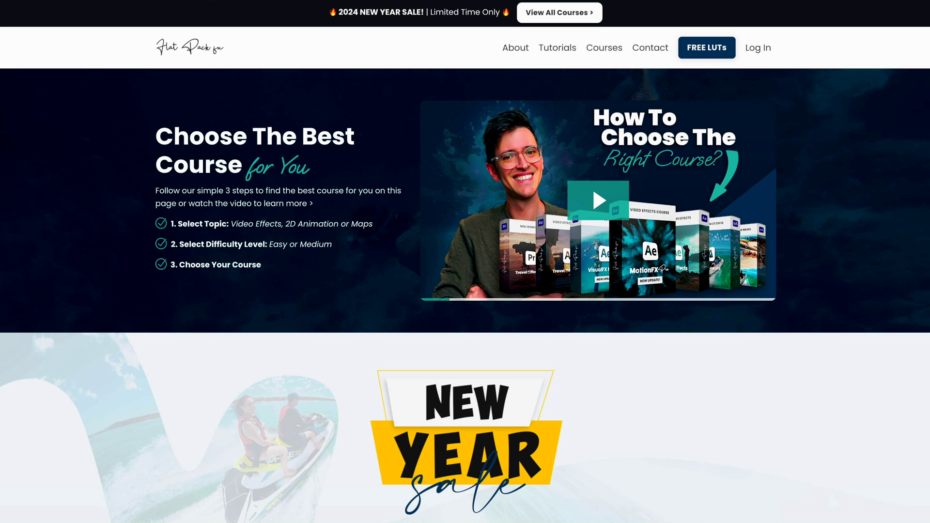
Look through the course sale page, covering the video effects, 2D animation and map animation courses.
scroll(465, 261, down, 4)
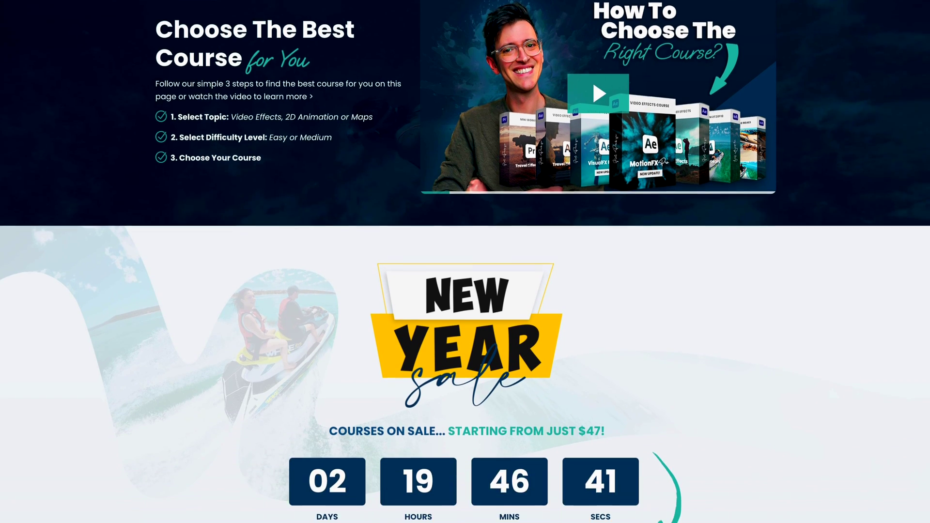
scroll(465, 261, down, 8)
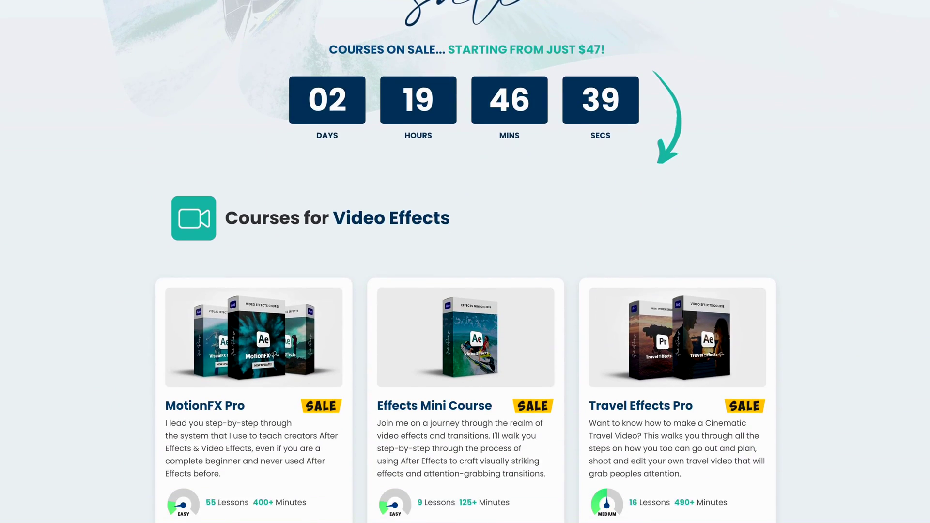
scroll(465, 261, down, 5)
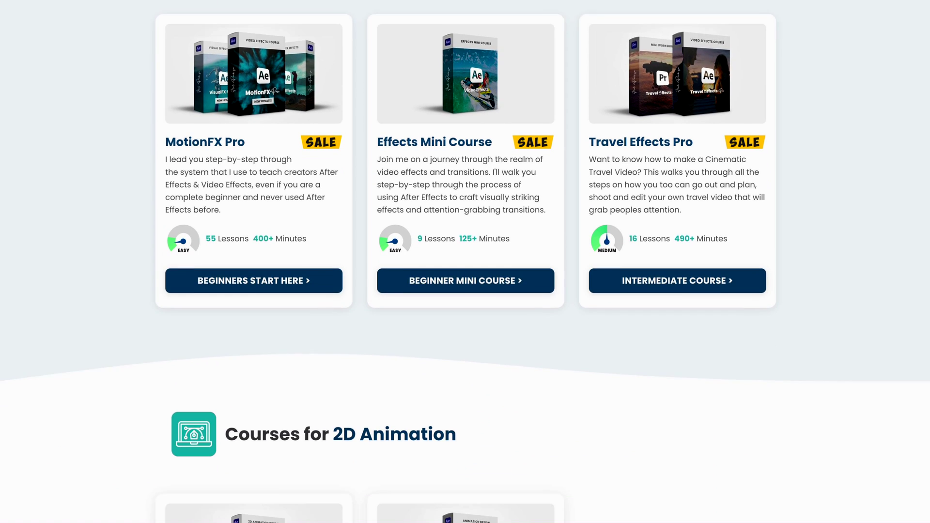
scroll(465, 262, down, 6)
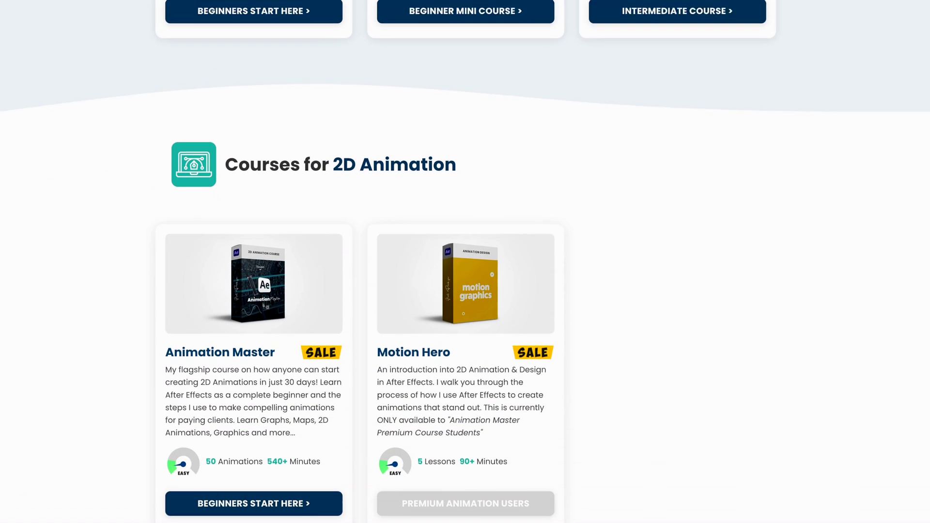
scroll(465, 261, down, 6)
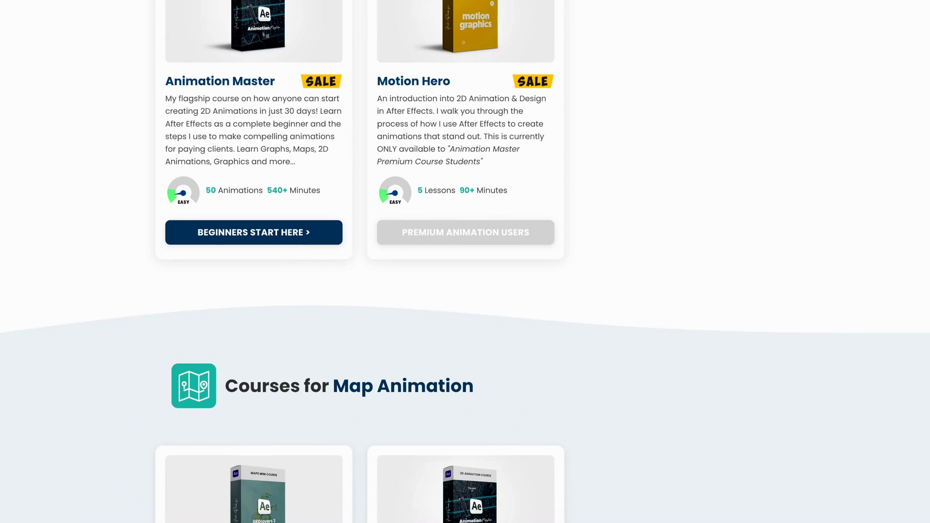
scroll(465, 261, down, 6)
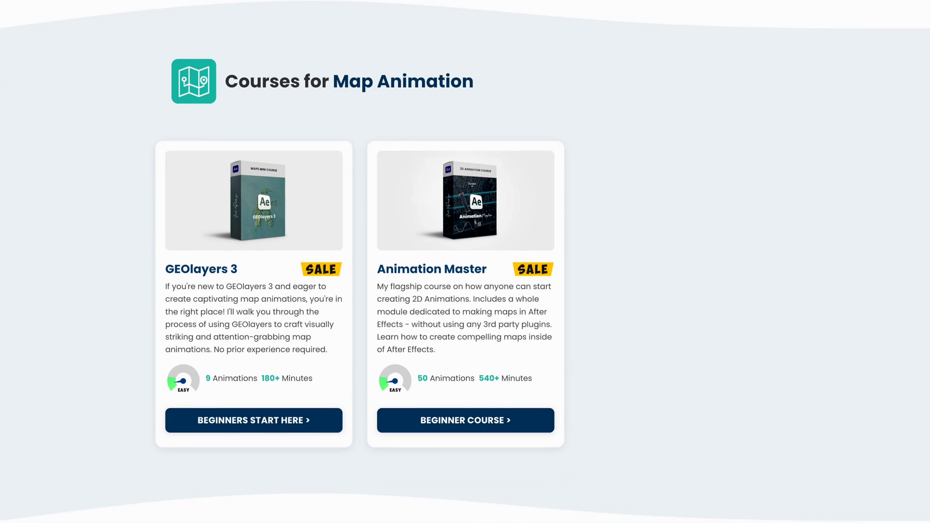
scroll(464, 261, down, 4)
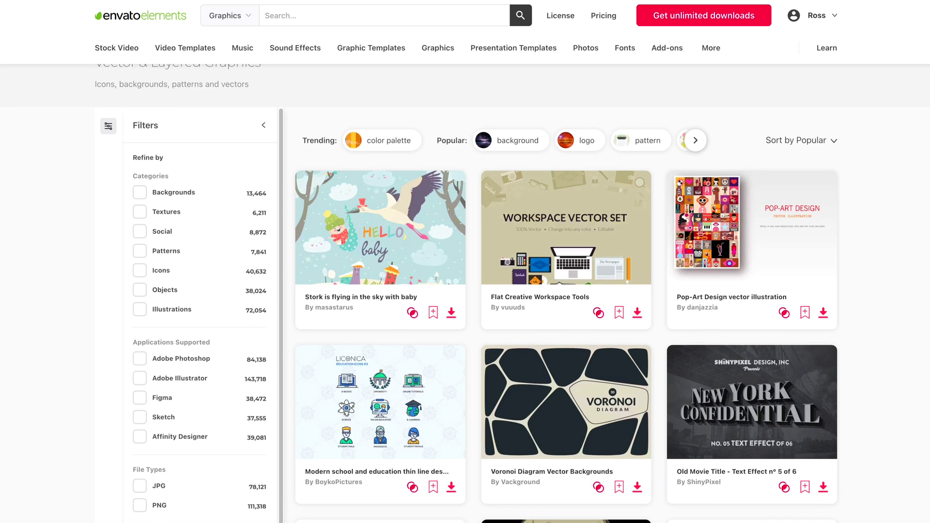
Browse the popular graphics listing on Envato Elements.
scroll(466, 294, down, 6)
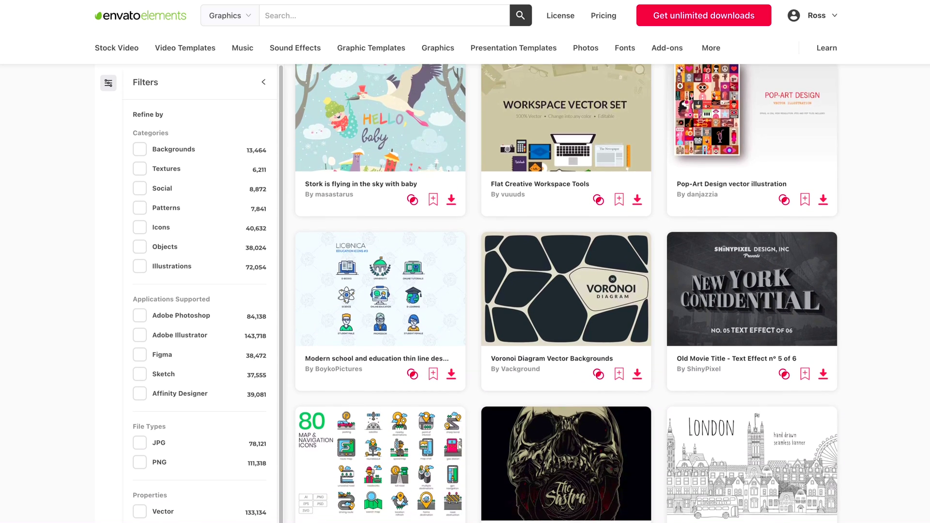
scroll(466, 293, down, 8)
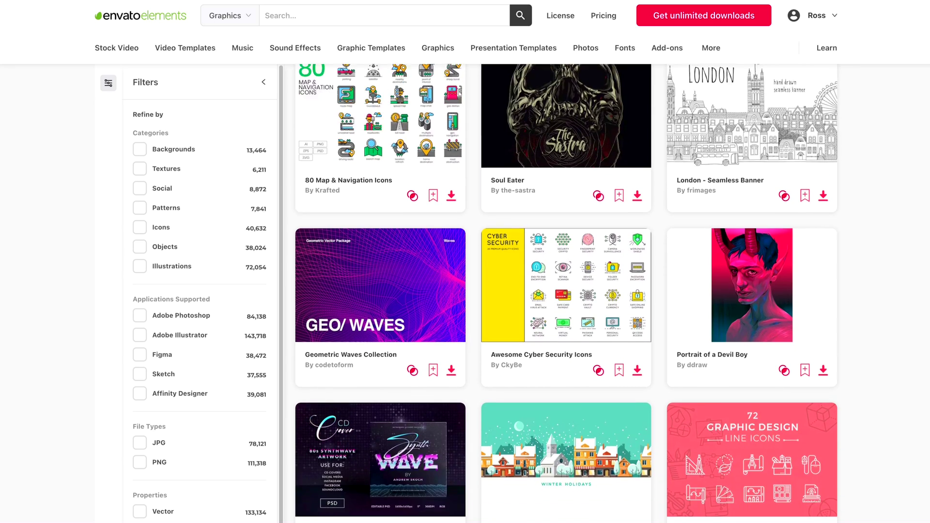
scroll(467, 293, down, 5)
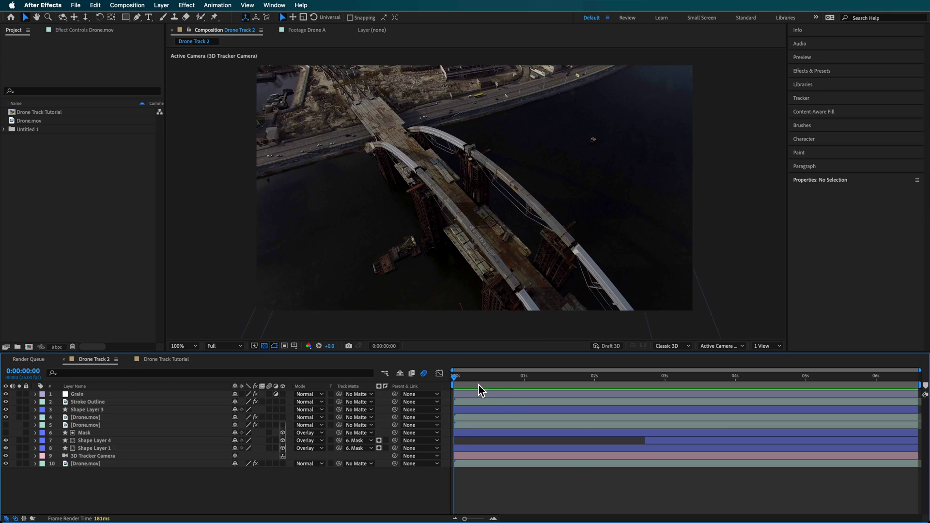
Preview the finished effect in the Drone Track 2 composition in After Effects and scrub the footage in the Drone Track Tutorial composition.
drag(480, 386, 633, 389)
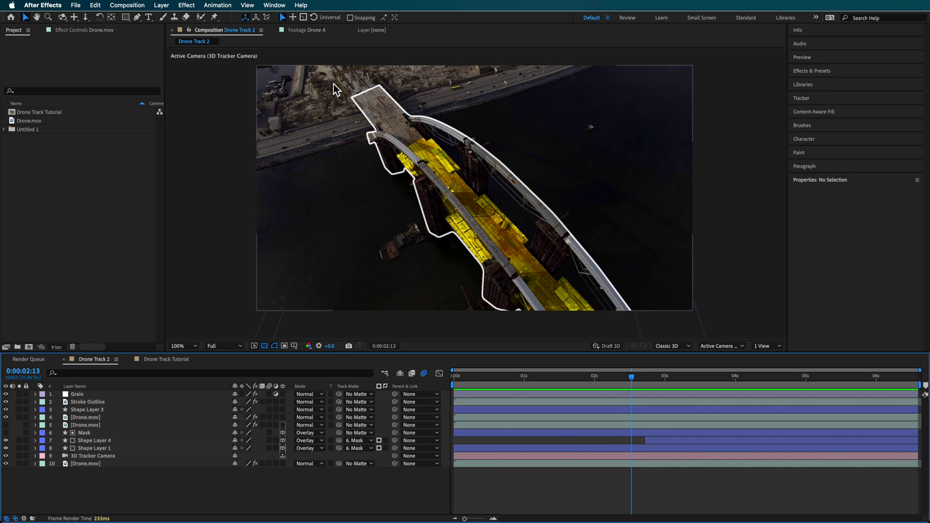
click(169, 361)
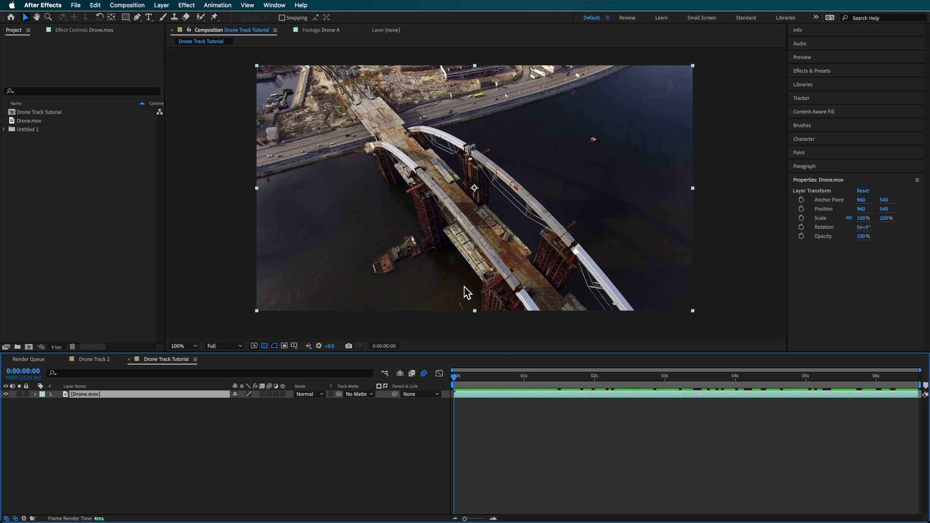
mouse_move(467, 385)
mouse_down()
mouse_move(830, 405)
mouse_move(468, 397)
mouse_up()
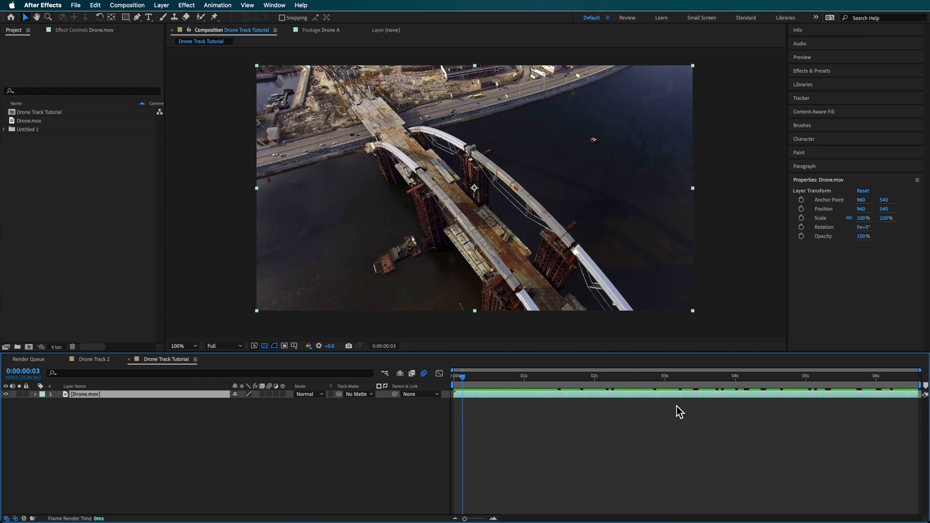
Run 3D camera tracking on the Drone.mov layer.
click(801, 98)
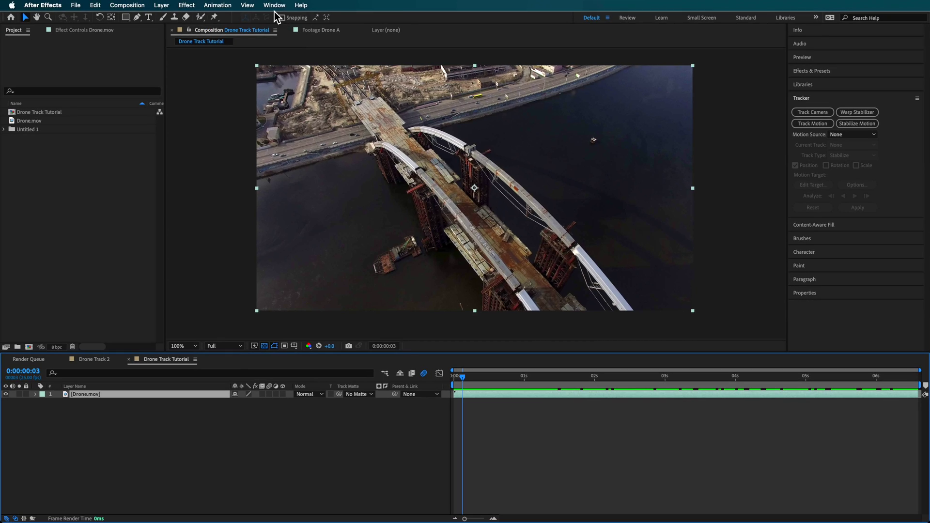
click(274, 5)
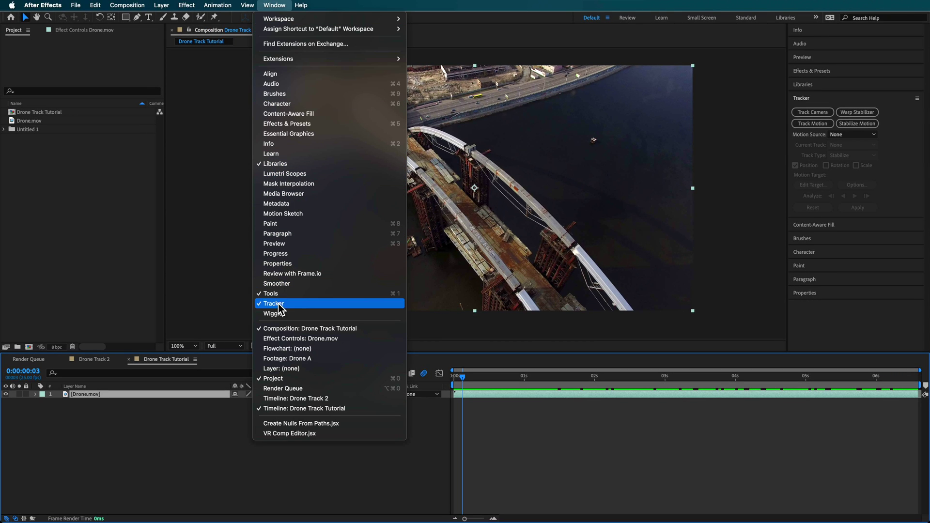
click(812, 112)
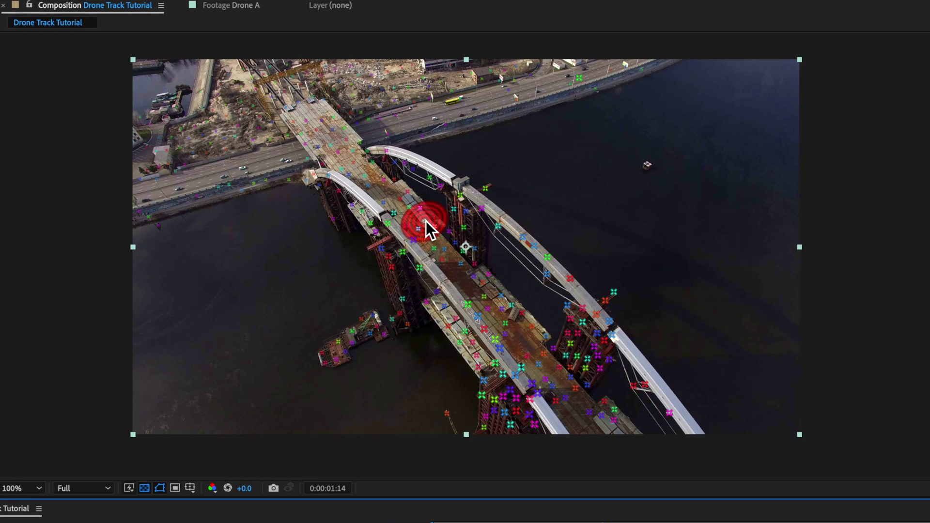
Select six 3D track points spread across the bridge deck, create a solid and camera from them, and play back to check the track.
right_click(425, 220)
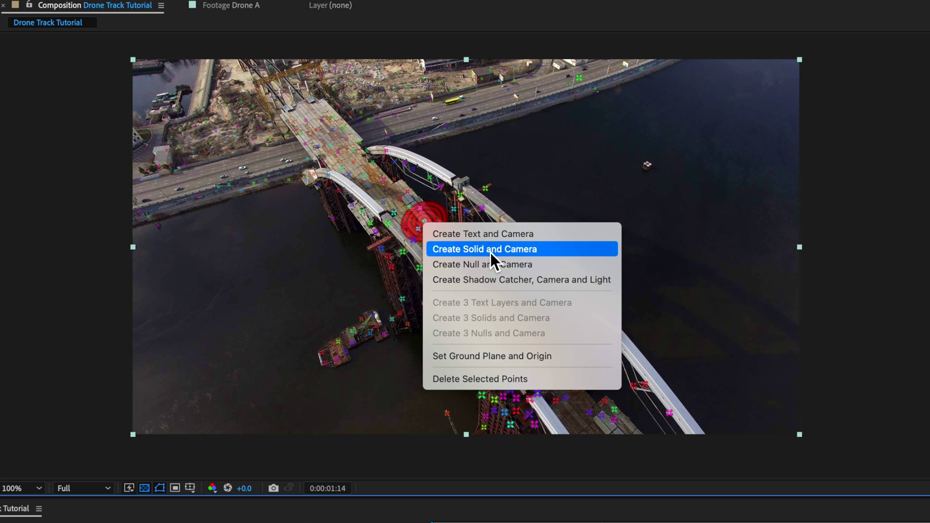
key(Escape)
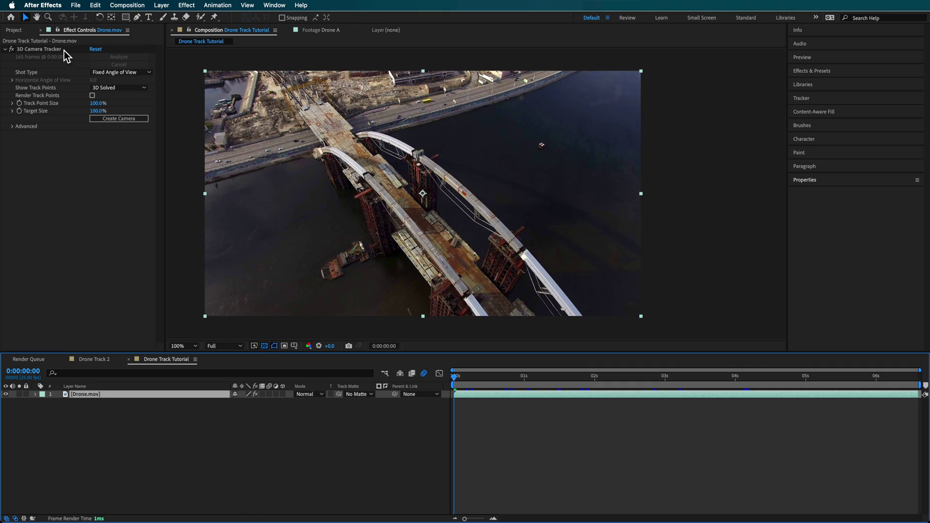
click(38, 50)
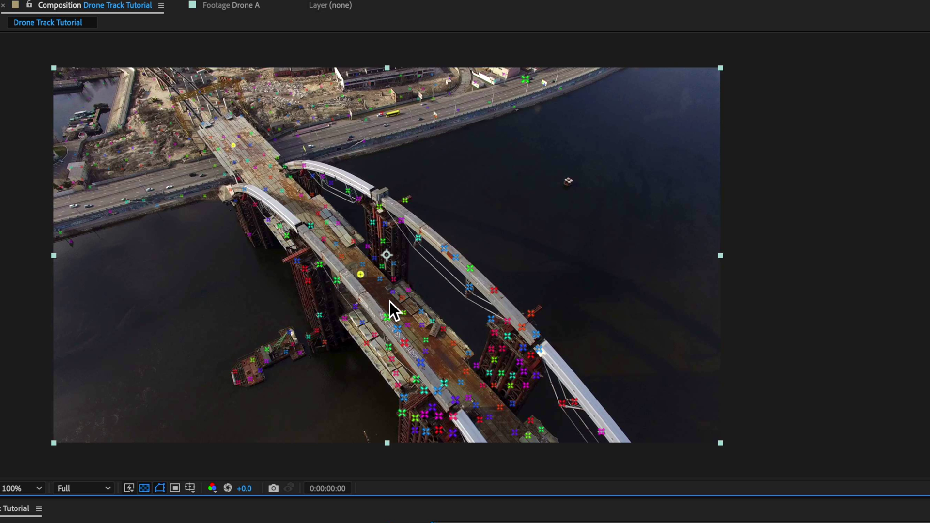
shift+click(528, 437)
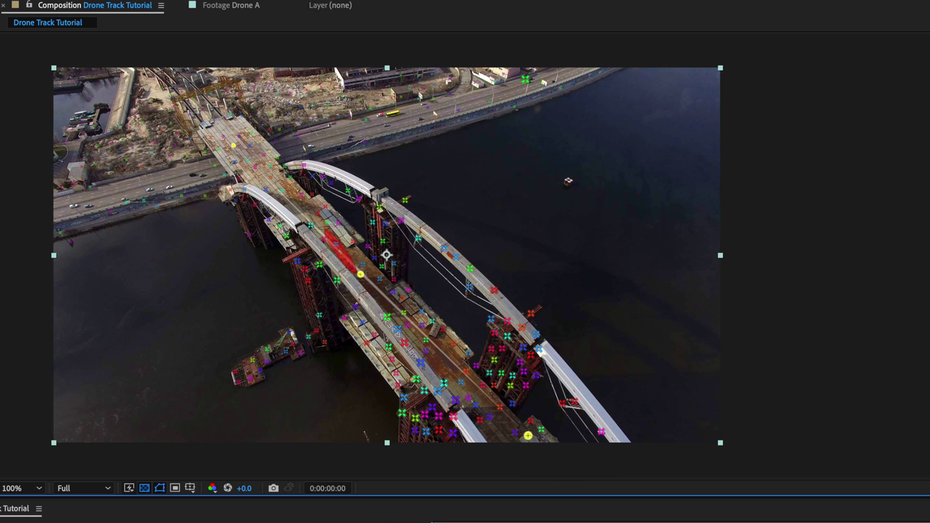
key(space)
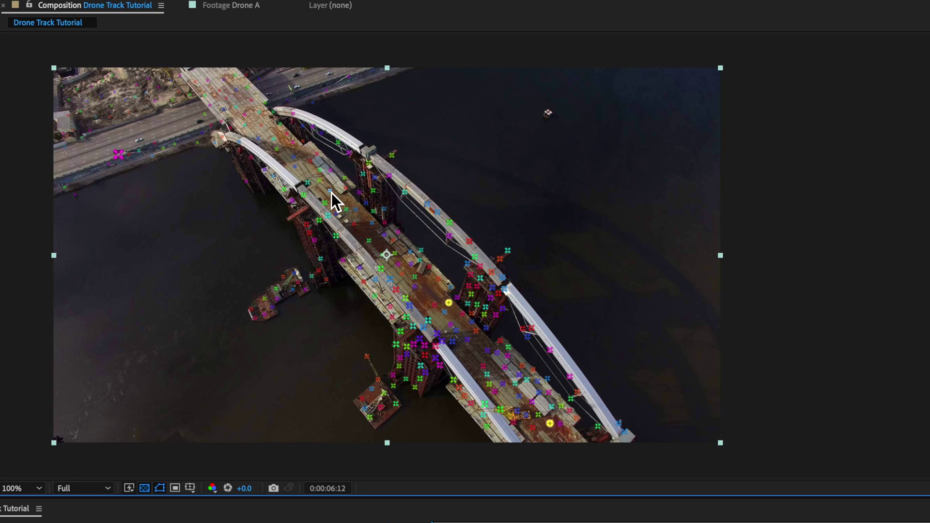
click(239, 93)
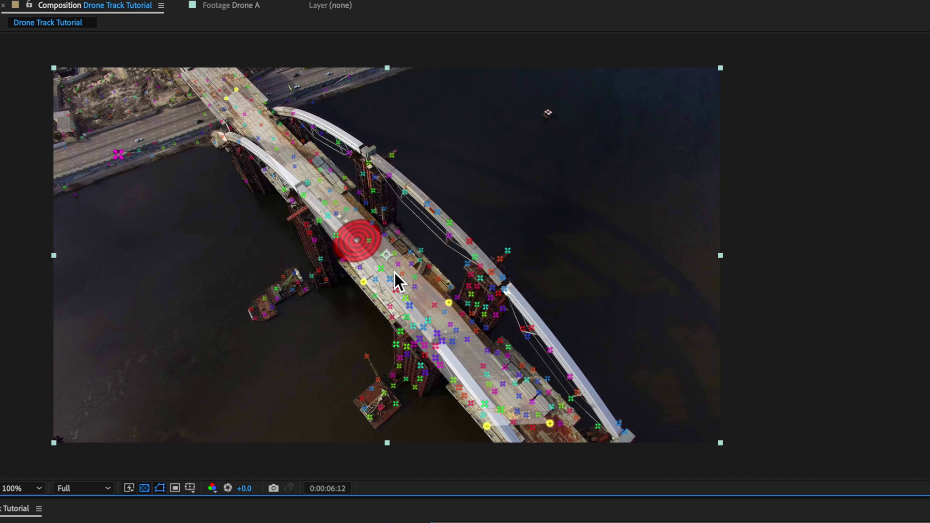
right_click(374, 266)
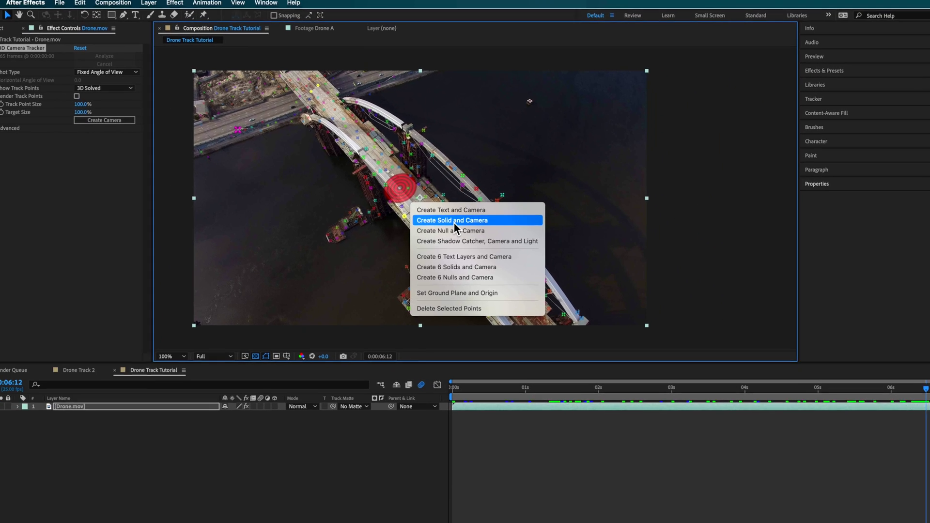
click(454, 222)
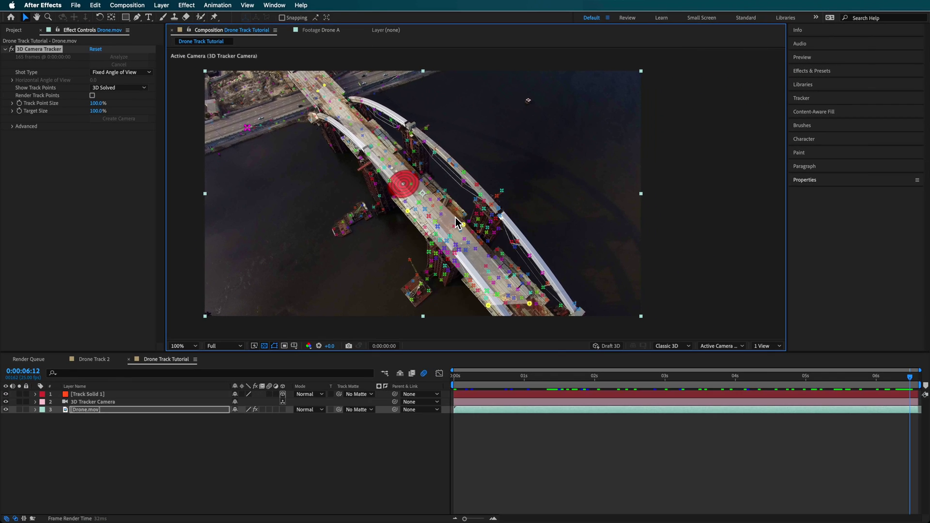
drag(461, 380, 414, 397)
key(space)
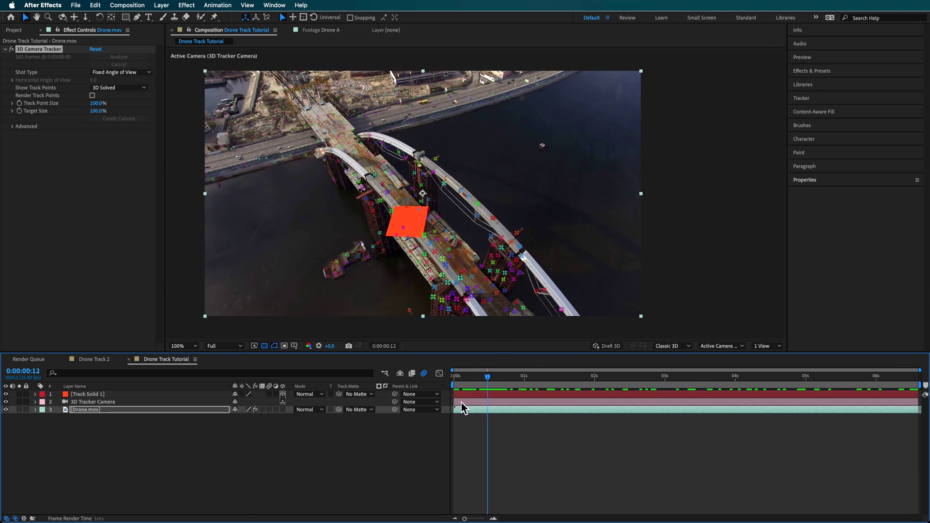
Draw a straight yellow path along the bridge deck on a new shape layer with the Pen tool and set its stroke width to 180 px.
click(81, 433)
click(137, 18)
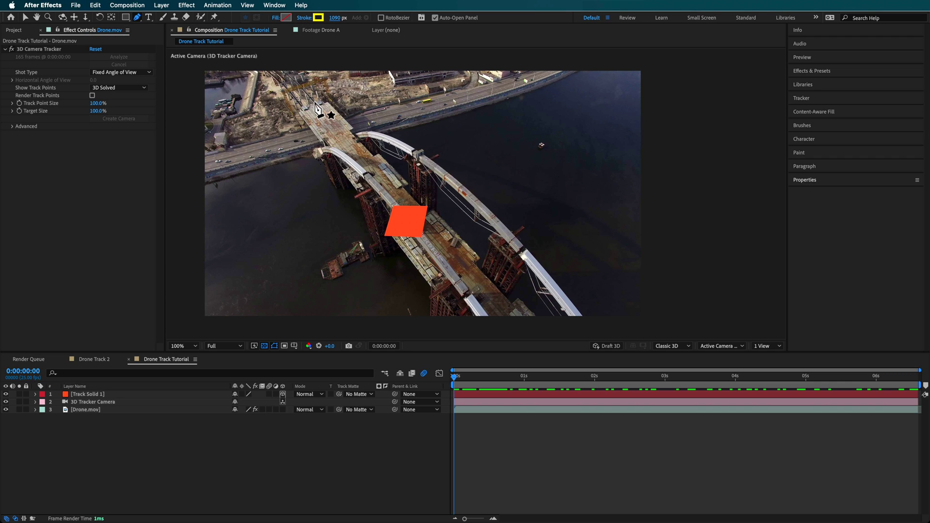
click(308, 103)
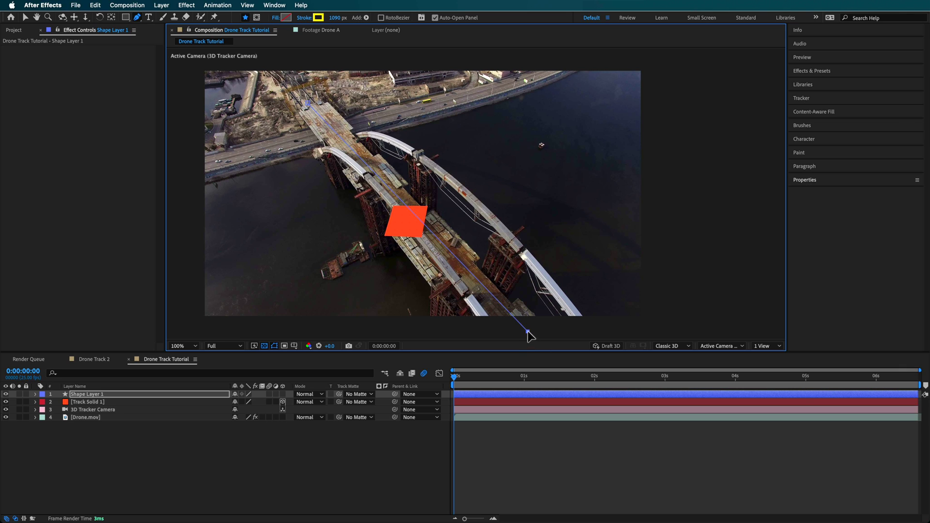
click(523, 336)
drag(347, 22, 297, 29)
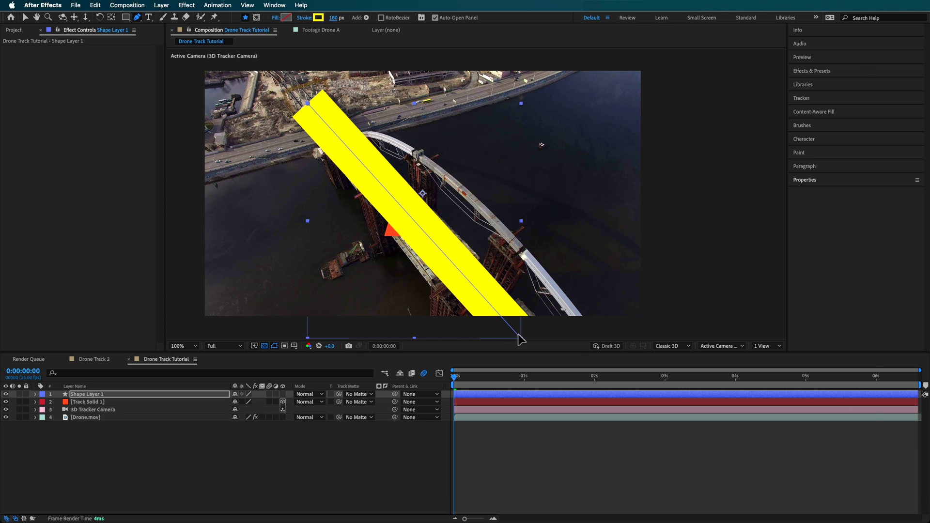
Lower the opacity of Shape Layer 1 to 40% and make it a 3D layer.
key(t)
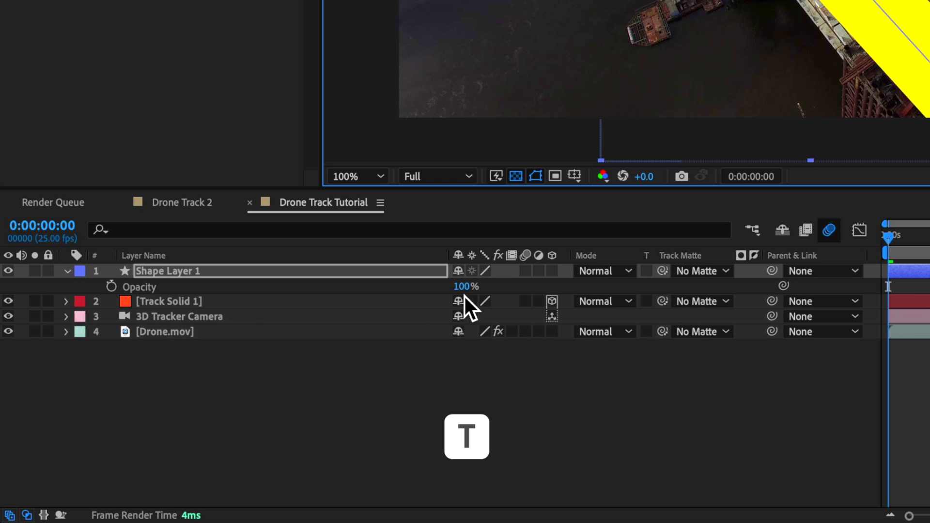
drag(463, 287, 424, 291)
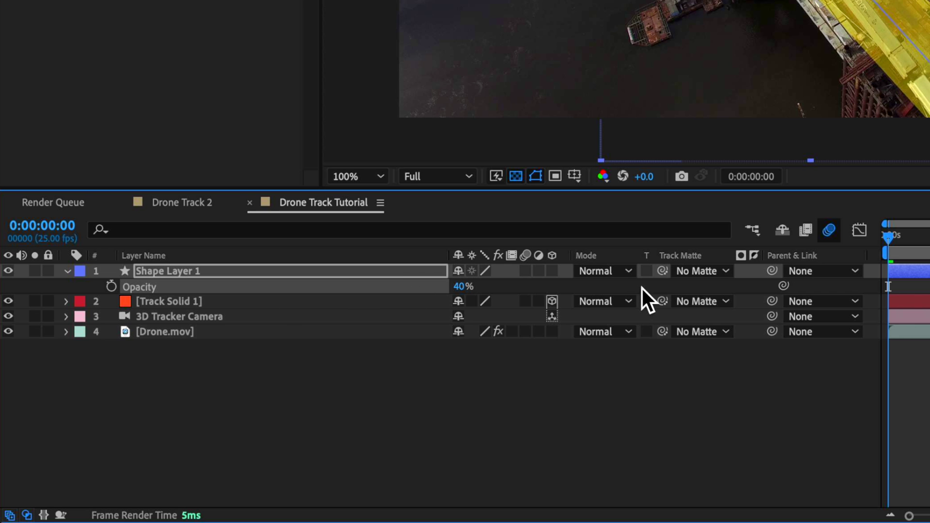
click(552, 272)
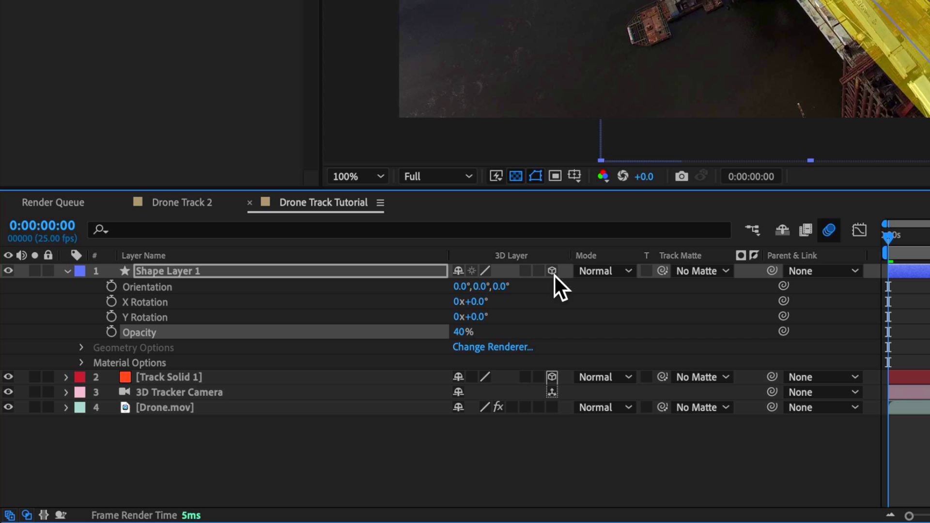
click(71, 272)
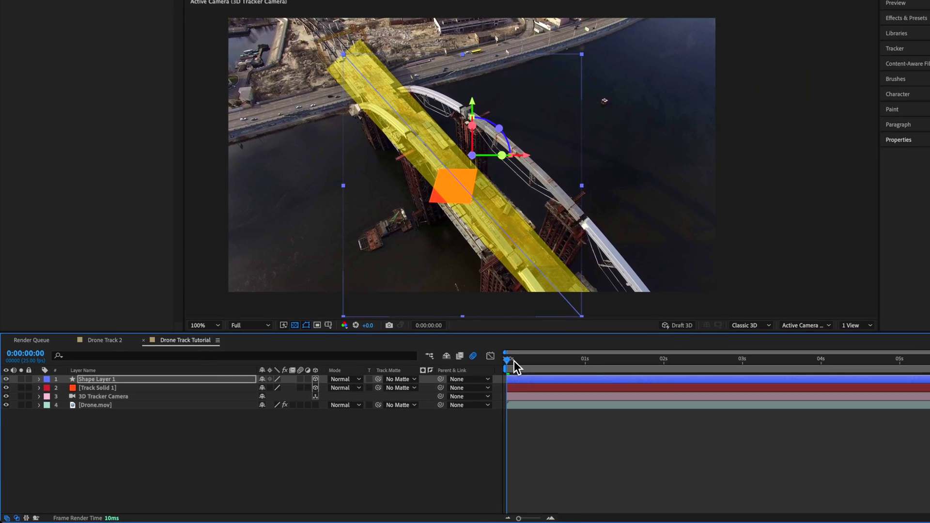
Scrub through the composition to check how the yellow shape moves relative to the bridge.
drag(763, 276, 811, 401)
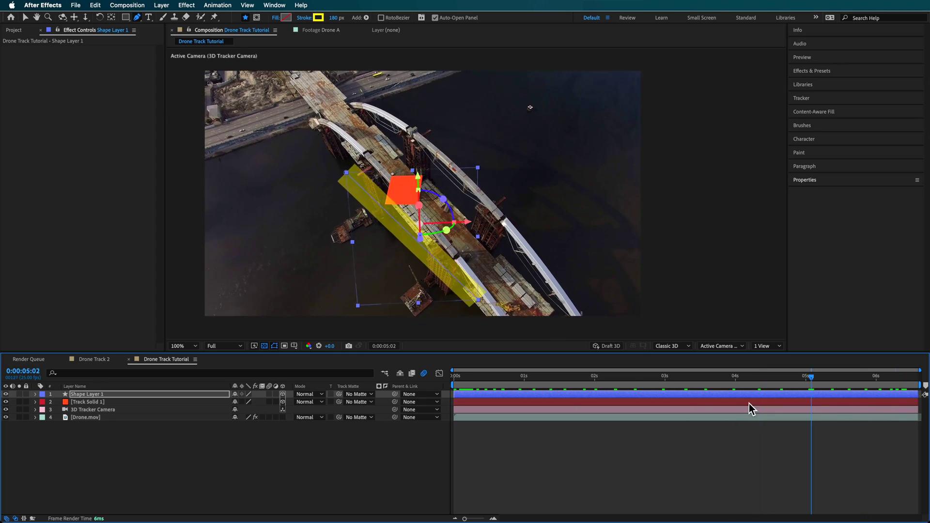
click(535, 376)
drag(539, 386, 375, 417)
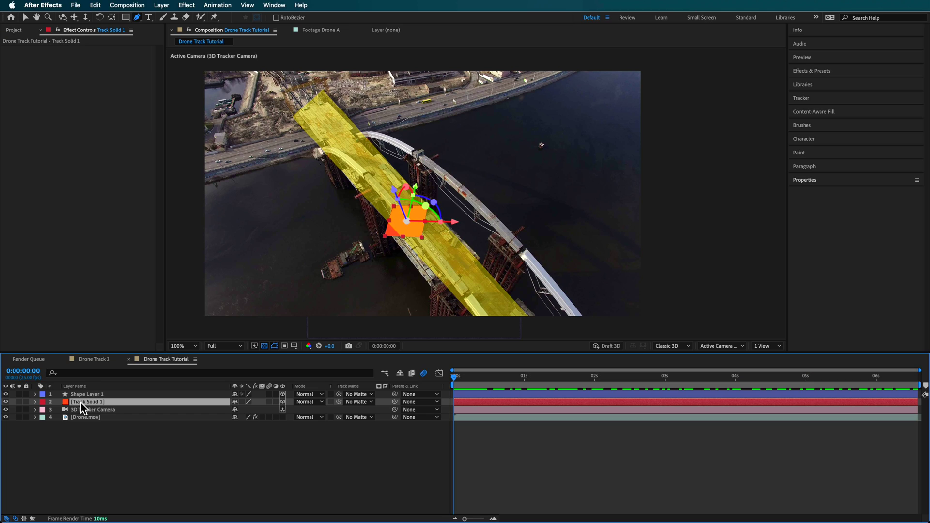
Copy the Position of Track Solid 1 onto Shape Layer 1 and hide Track Solid 1.
key(p)
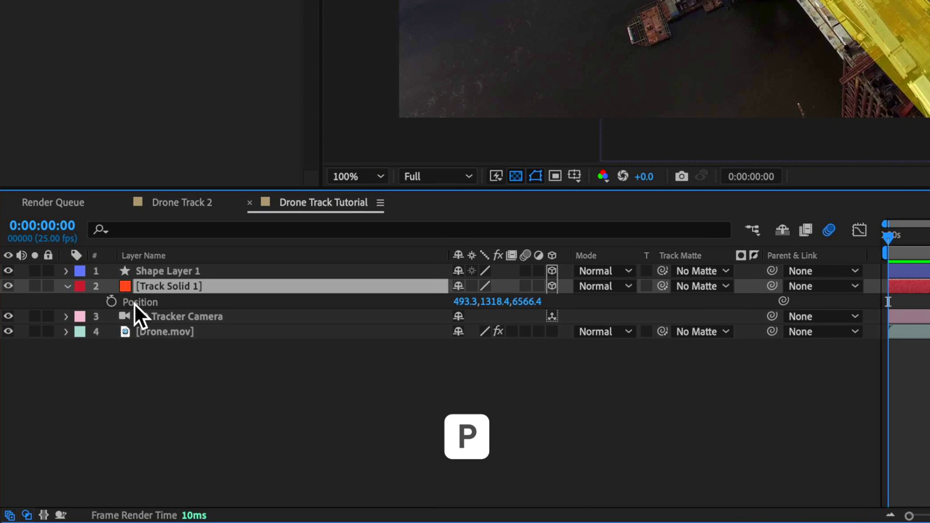
click(134, 303)
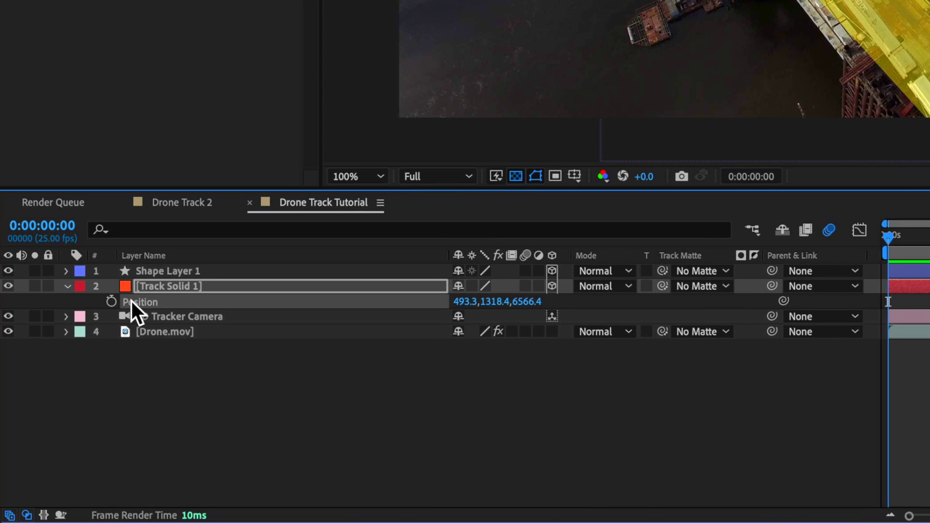
key(ctrl+c)
click(162, 275)
key(p)
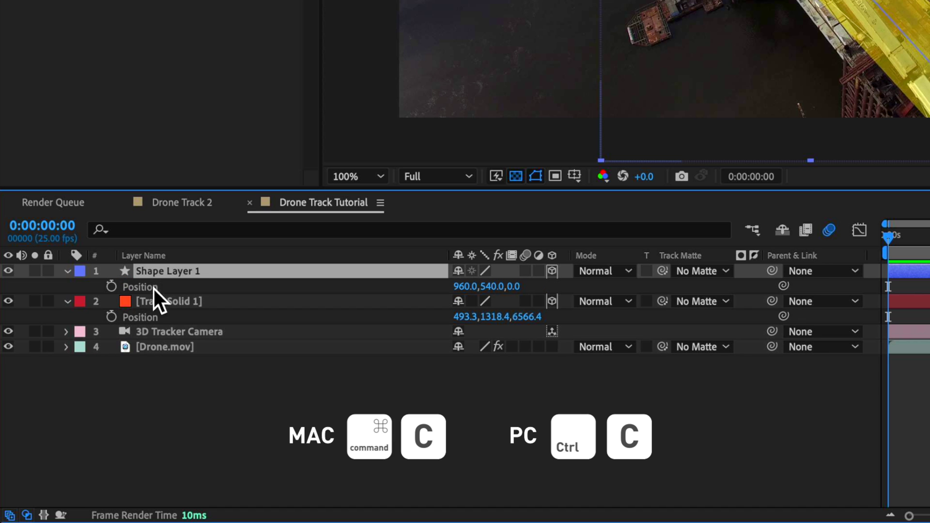
click(150, 289)
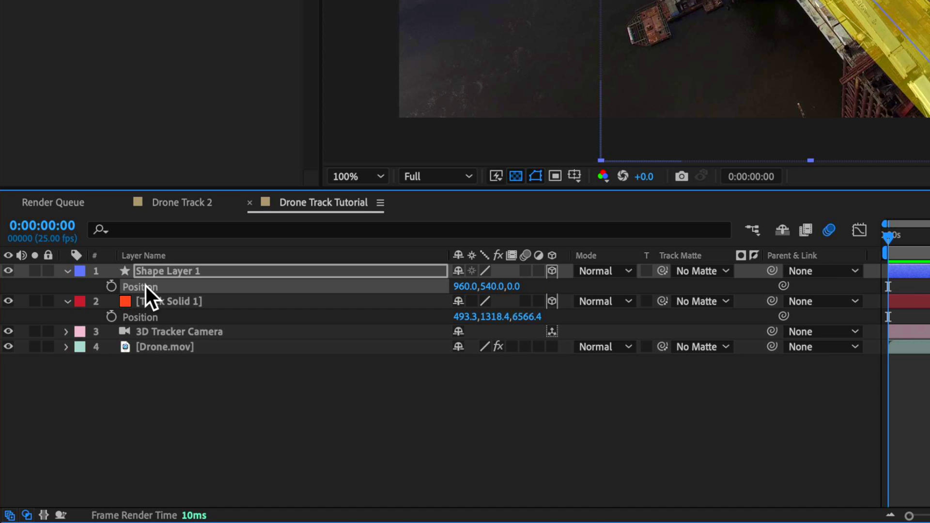
key(ctrl+v)
drag(896, 233, 771, 280)
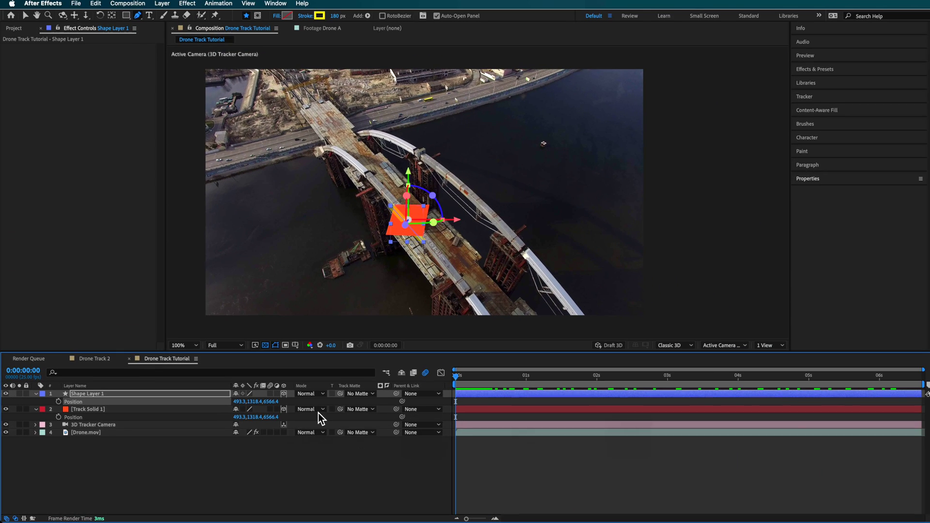
click(5, 409)
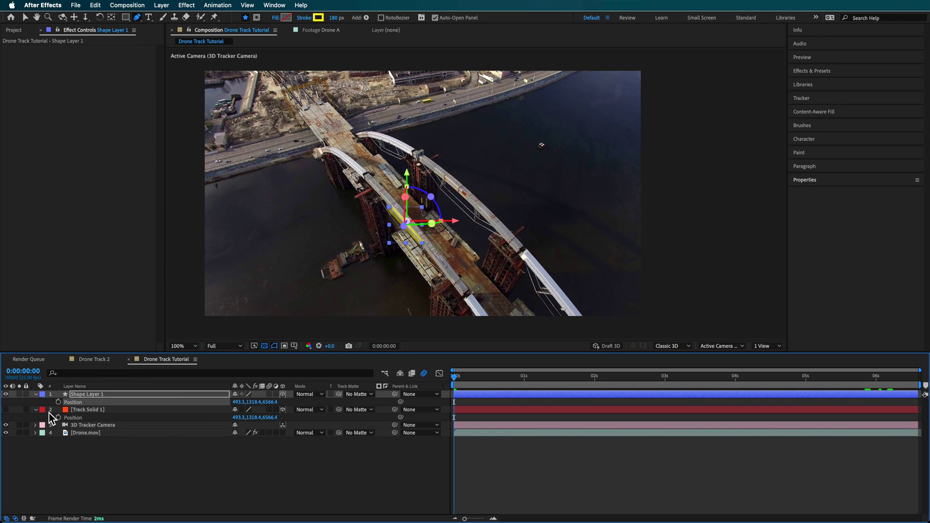
Extend both ends of the yellow path along the full visible bridge deck and set its stroke width to 1107 px.
drag(480, 388, 190, 58)
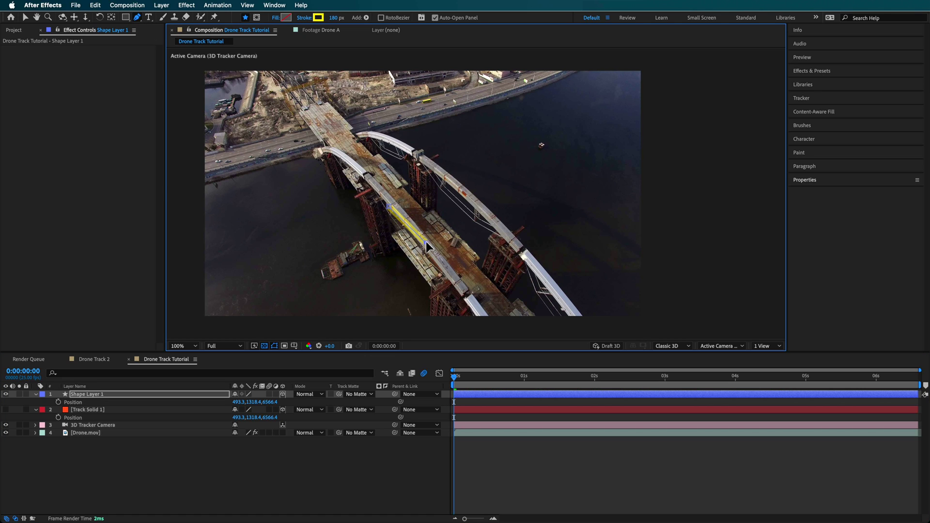
drag(504, 315, 526, 338)
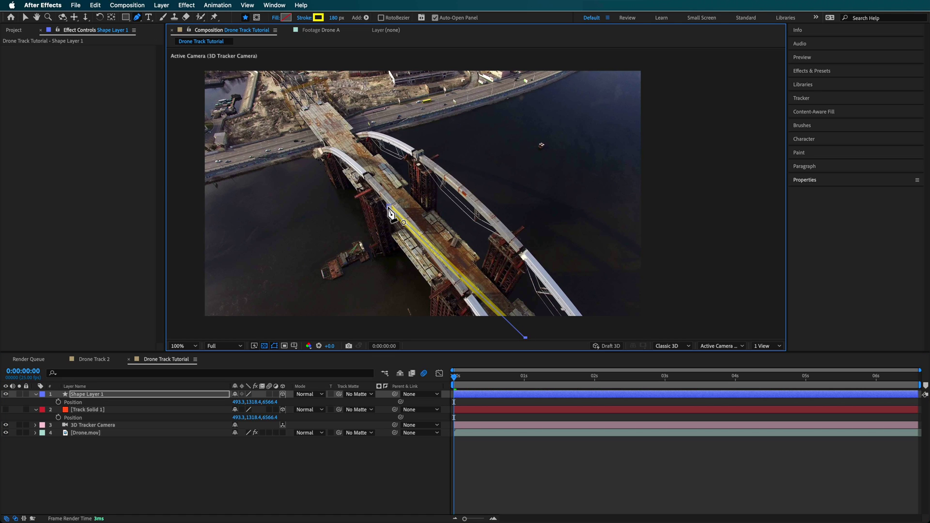
key(v)
drag(392, 213, 312, 106)
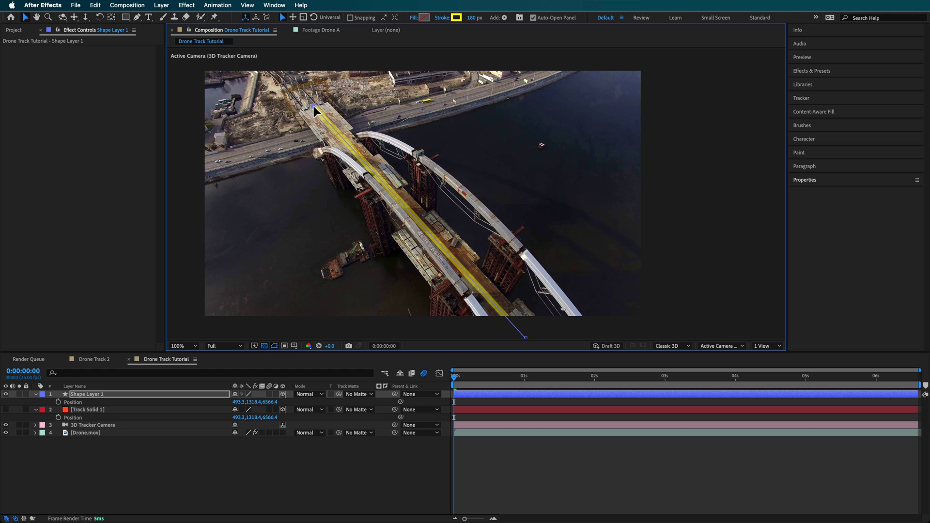
drag(473, 18, 925, 48)
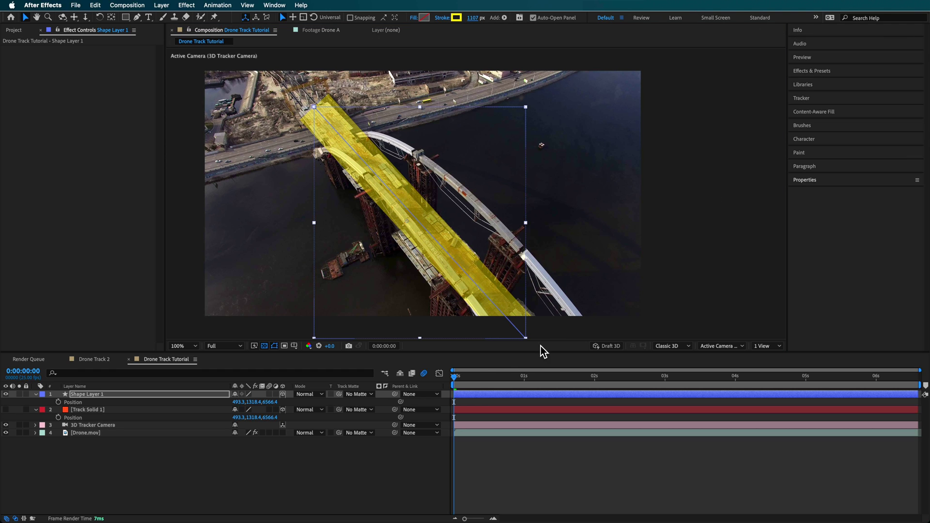
At 0:00:06:14, extend both path ends past the frame edges along the bridge and set the stroke width to 2190 px.
drag(469, 376, 603, 377)
drag(670, 412, 915, 412)
click(506, 277)
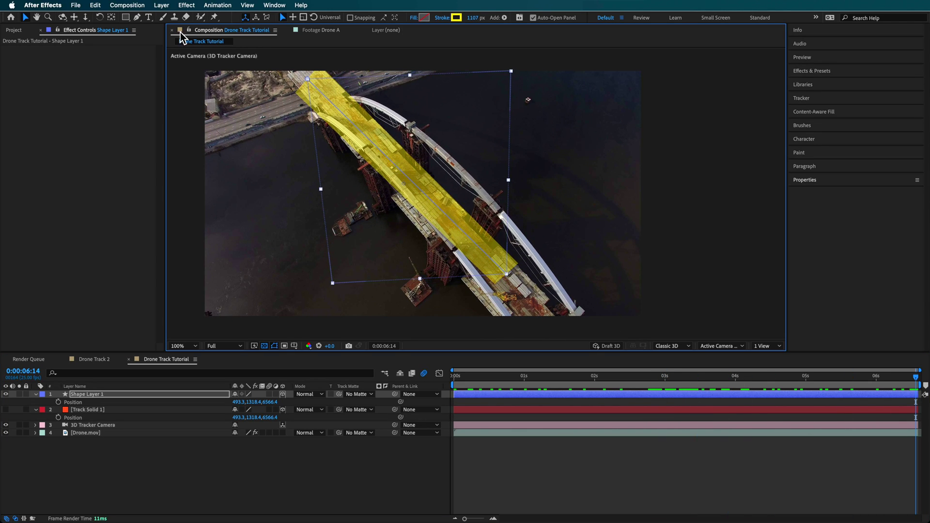
click(138, 18)
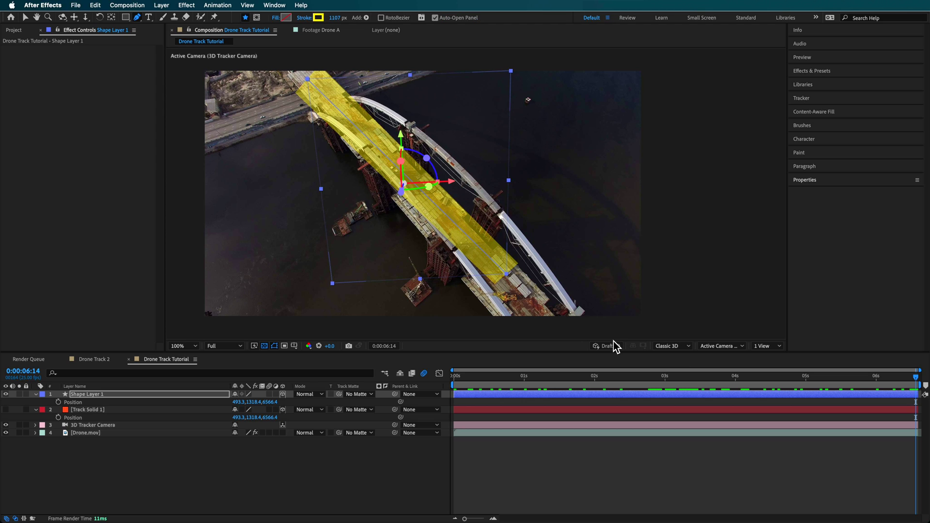
click(507, 277)
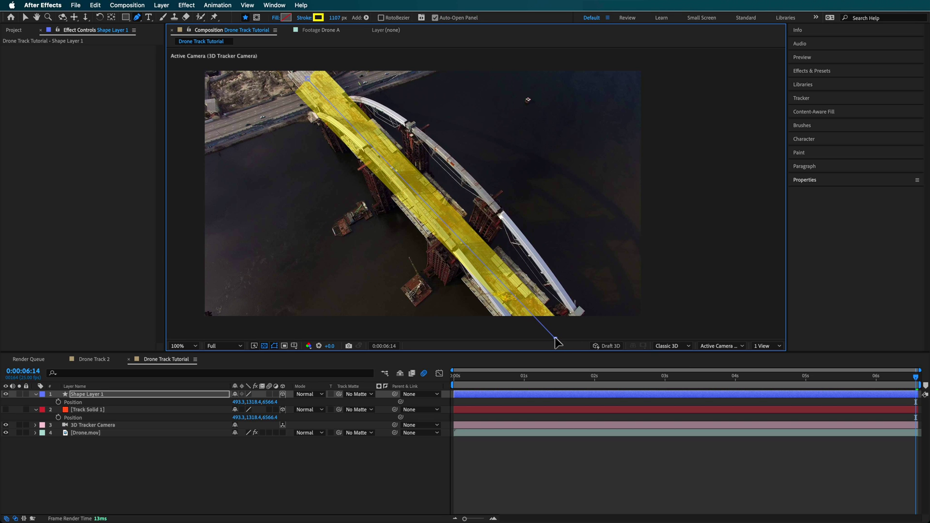
key(v)
drag(306, 77, 297, 66)
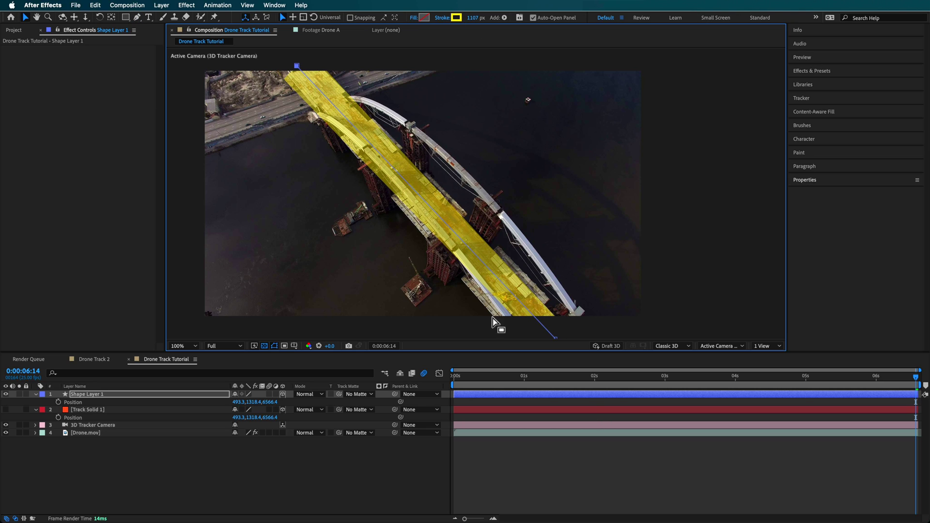
drag(476, 21, 533, 26)
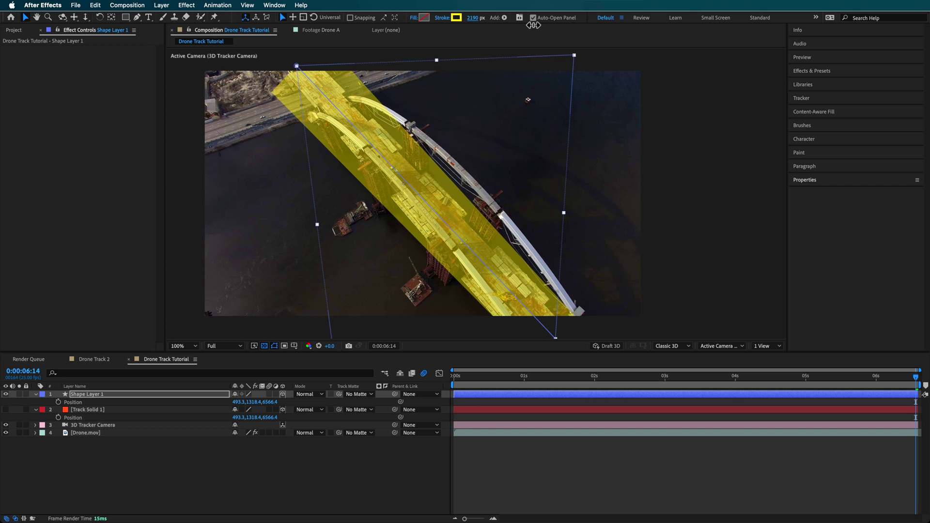
Scrub between the first and last frames to check that the yellow shape sticks to the bridge.
mouse_move(608, 377)
mouse_down()
mouse_move(920, 397)
mouse_move(427, 361)
mouse_move(587, 382)
mouse_move(922, 395)
mouse_move(472, 415)
mouse_move(269, 489)
mouse_up()
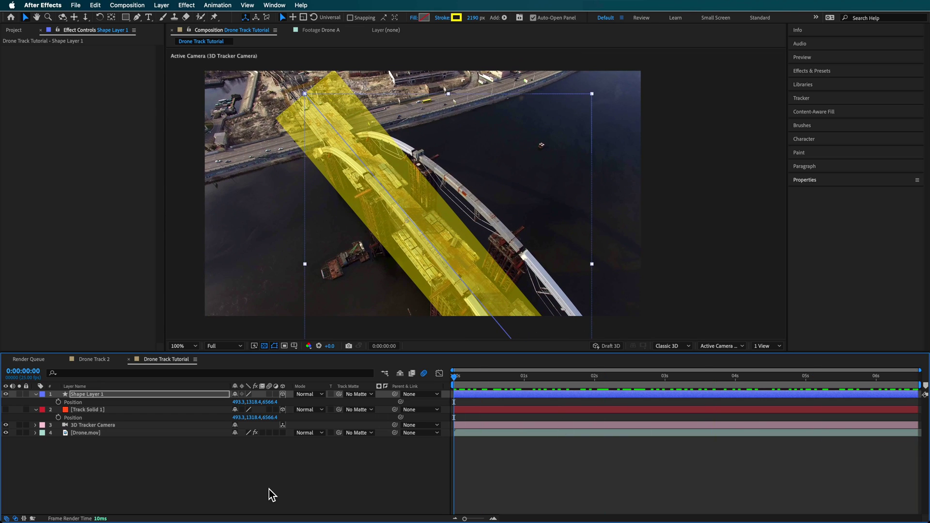
click(268, 489)
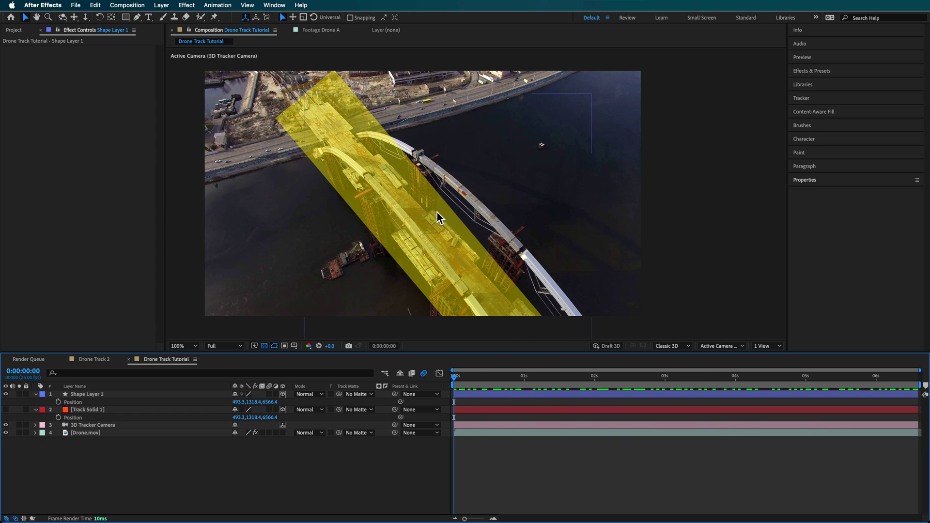
drag(464, 376, 916, 404)
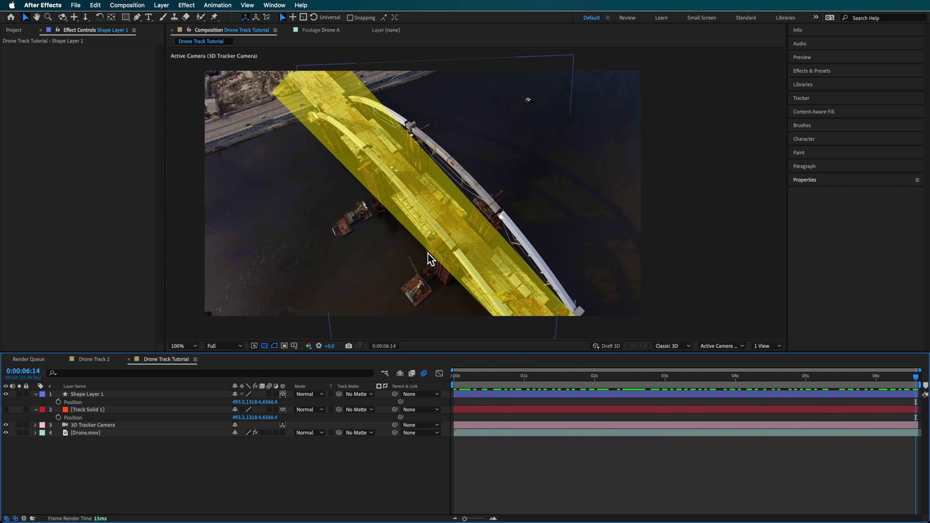
drag(648, 379, 387, 437)
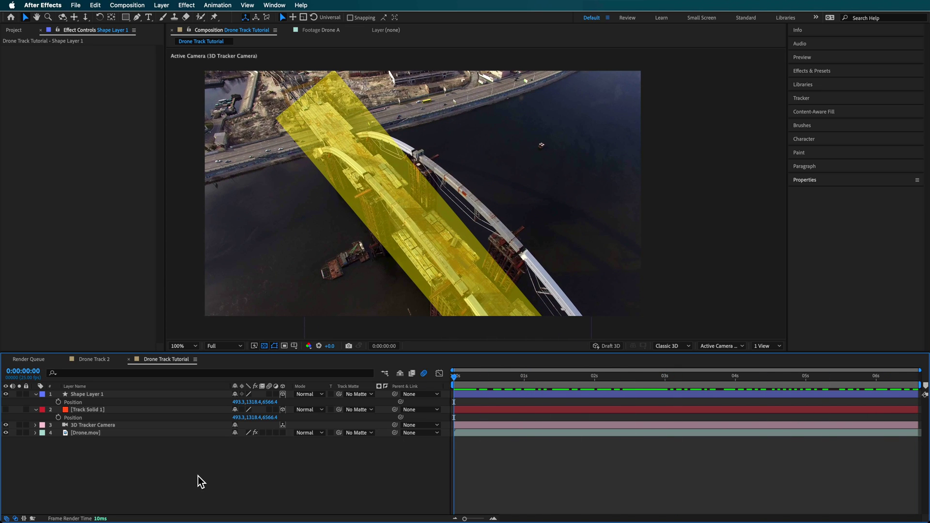
key(p)
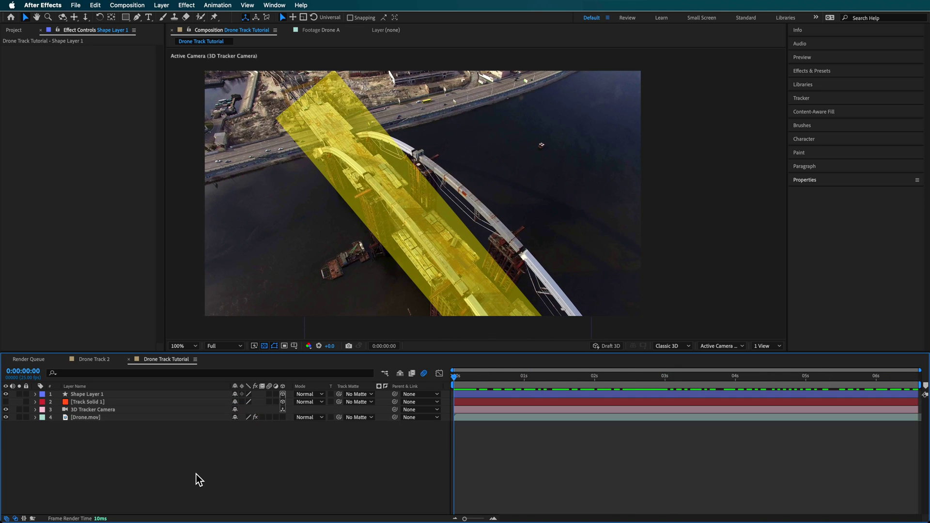
drag(459, 385, 373, 426)
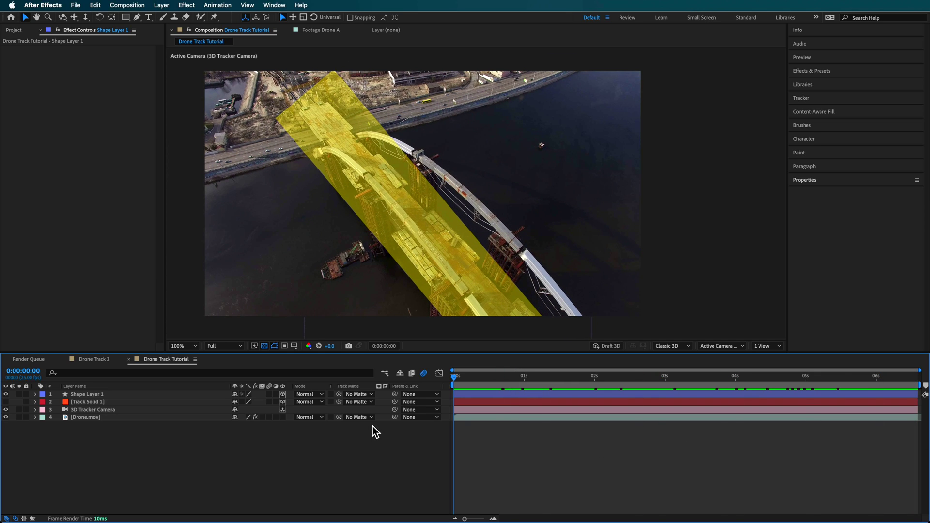
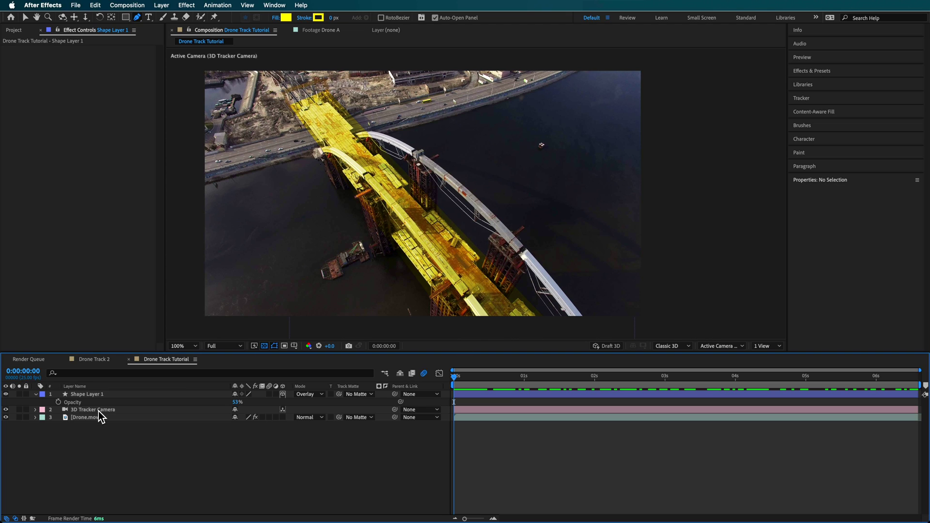
Duplicate the Drone.mov layer, move the copy above Shape Layer 1, and remove its 3D Camera Tracker effect.
click(85, 417)
key(super+d)
drag(80, 419, 77, 393)
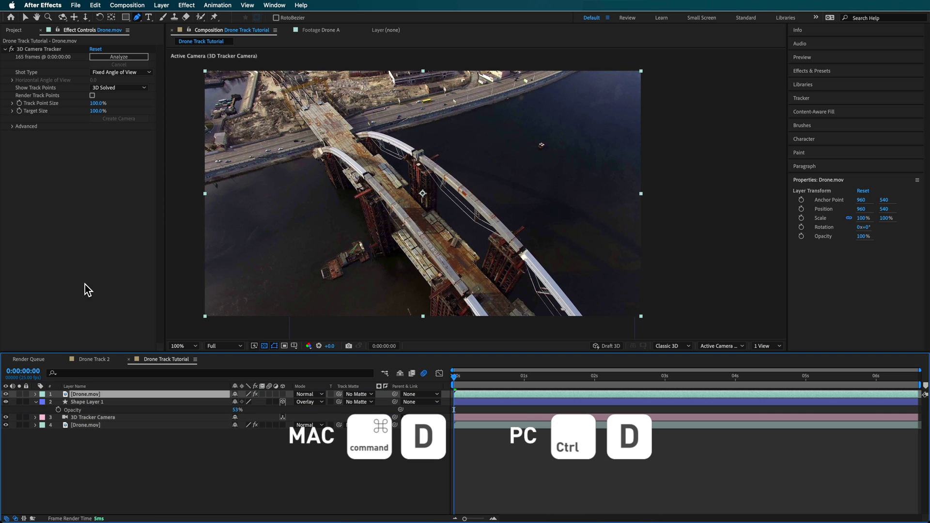
click(26, 48)
key(Delete)
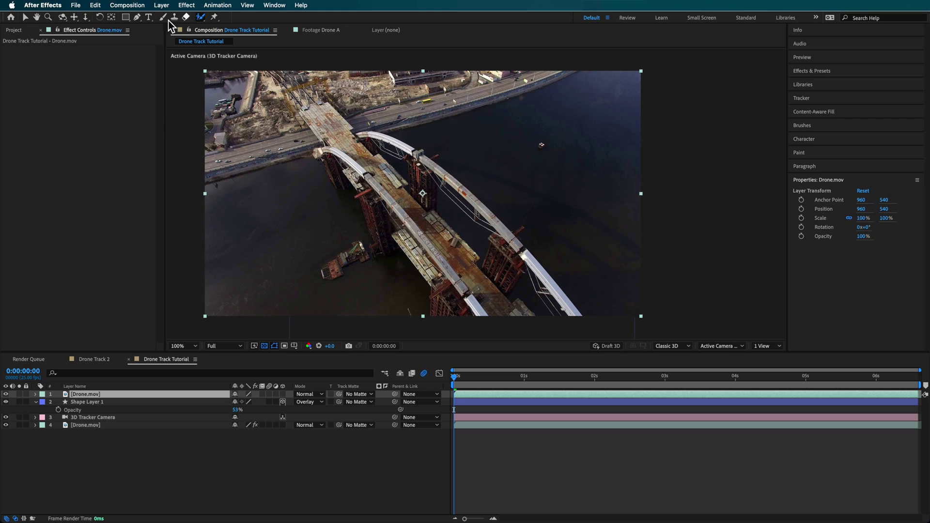
Apply Track in Boris FX Mocha to the duplicated Drone.mov layer and launch Mocha AE.
click(25, 18)
click(136, 18)
click(218, 5)
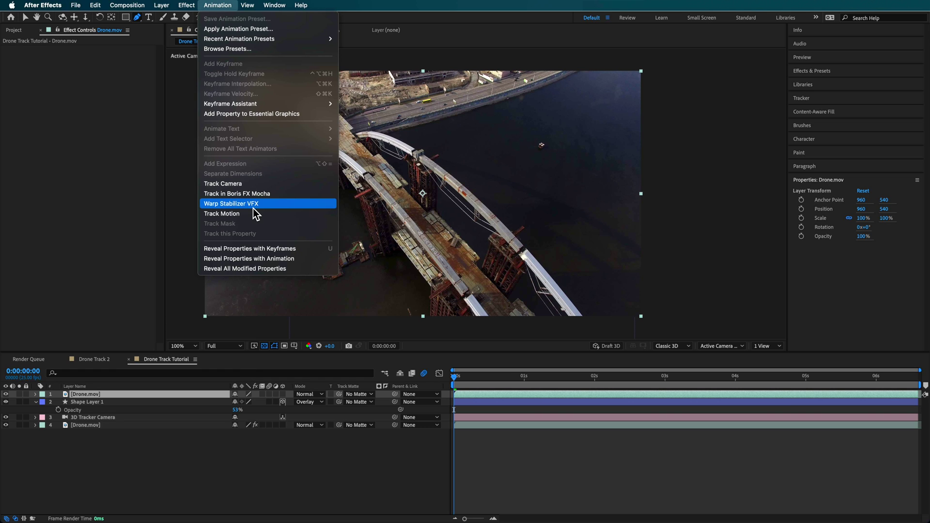
click(237, 193)
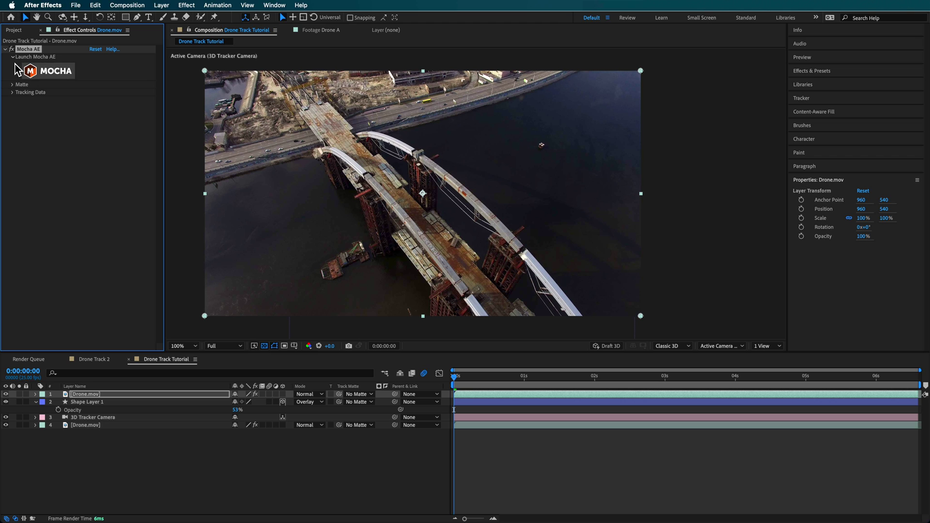
click(51, 73)
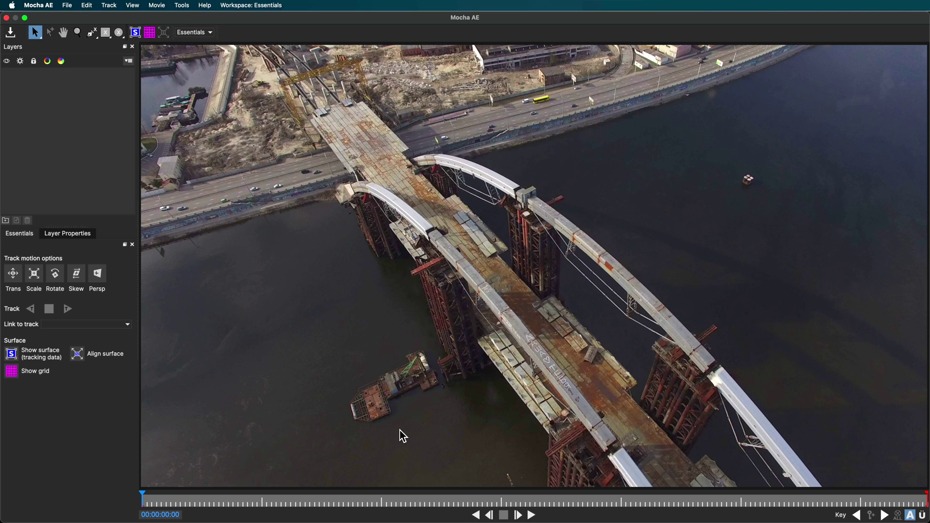
Start a spline layer around the bridge deck, tracing its far end, left edge and near end at the frame border.
click(91, 32)
click(364, 102)
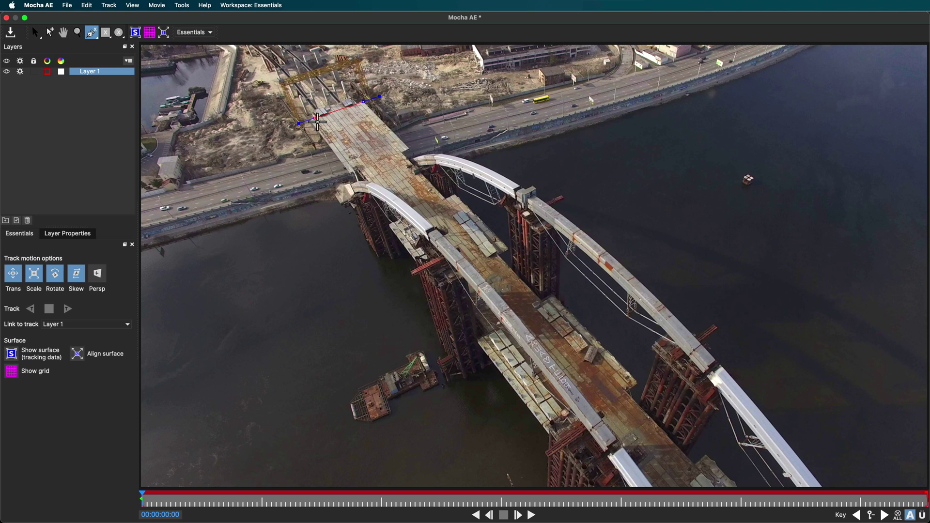
click(312, 121)
click(402, 245)
click(550, 434)
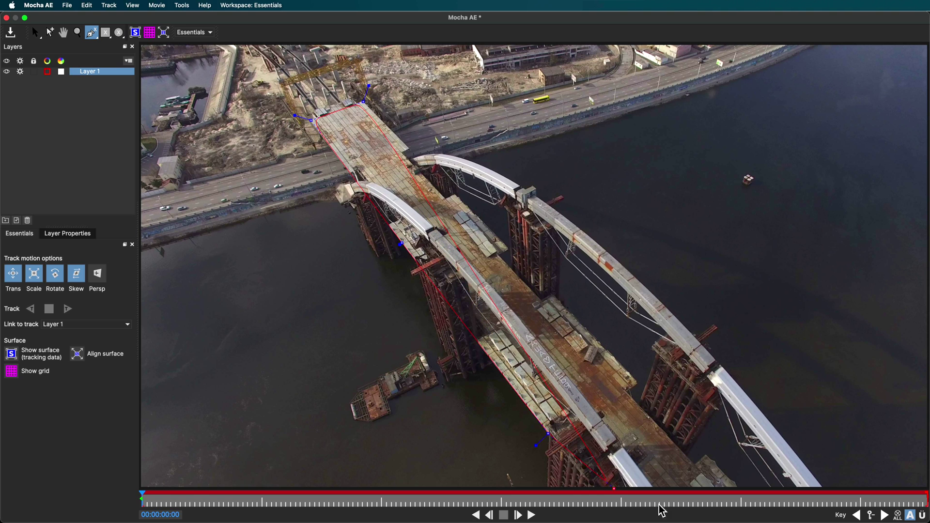
click(599, 488)
click(739, 486)
Continue the spline up the deck's right edge around the side platforms, close it, and fine-tune its far-end corner.
click(702, 464)
click(627, 392)
click(640, 384)
click(543, 300)
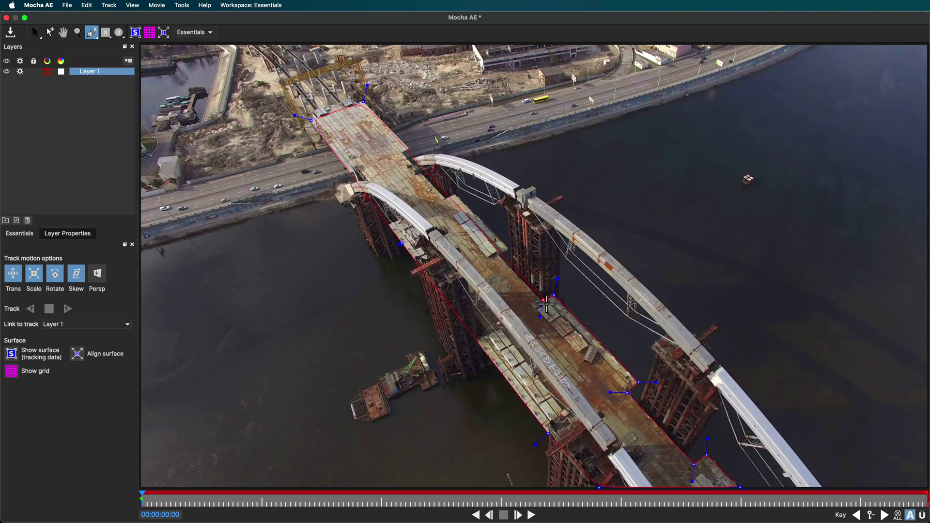
click(499, 255)
click(423, 182)
drag(405, 156, 420, 154)
right_click(421, 155)
drag(367, 89, 368, 81)
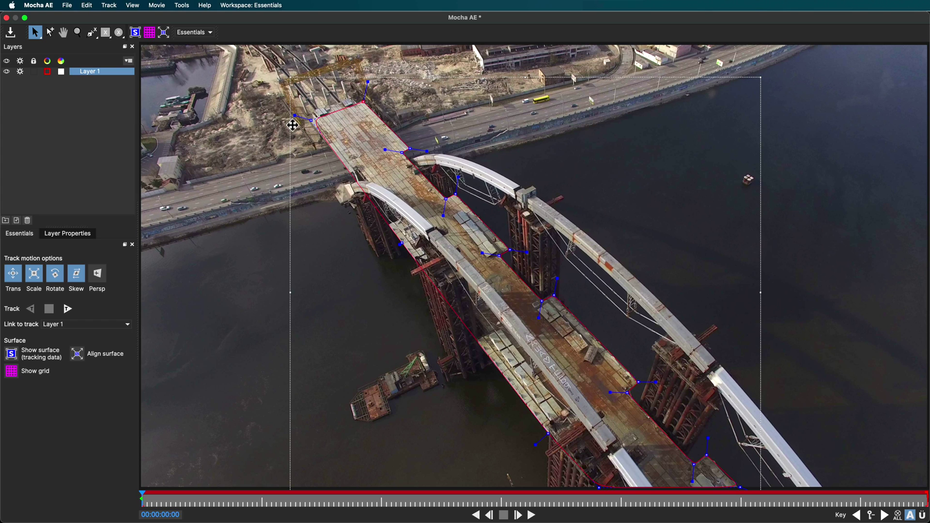
drag(299, 121, 315, 126)
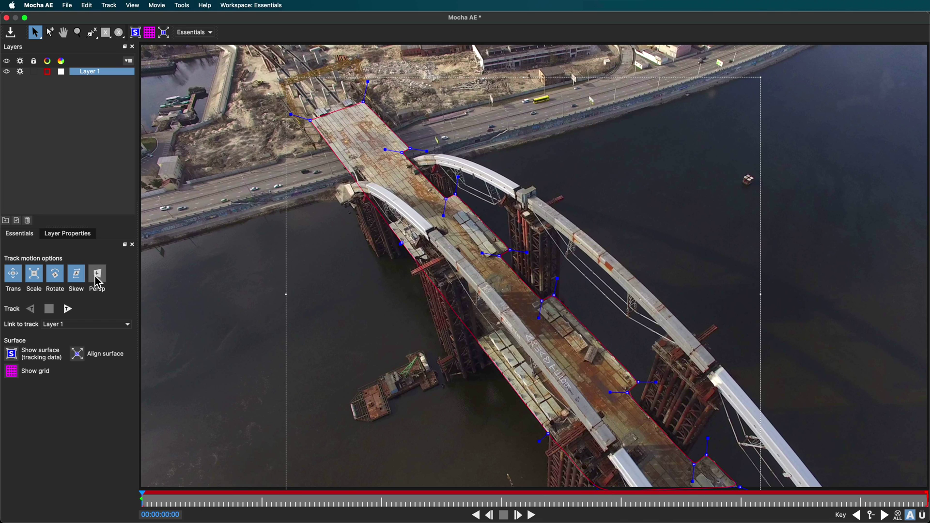
Add perspective to the track motion options and track Layer 1 forward through the clip.
scroll(375, 346, down, 2)
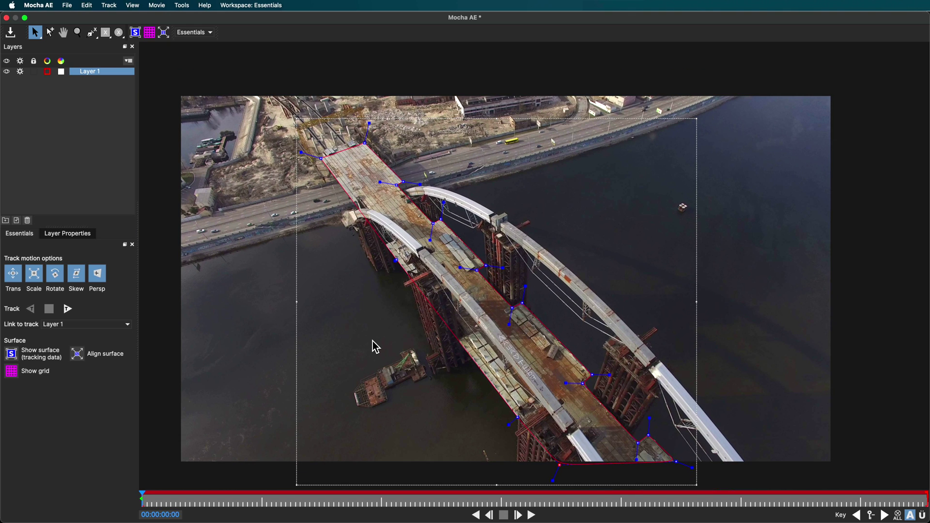
key(x)
drag(460, 327, 466, 289)
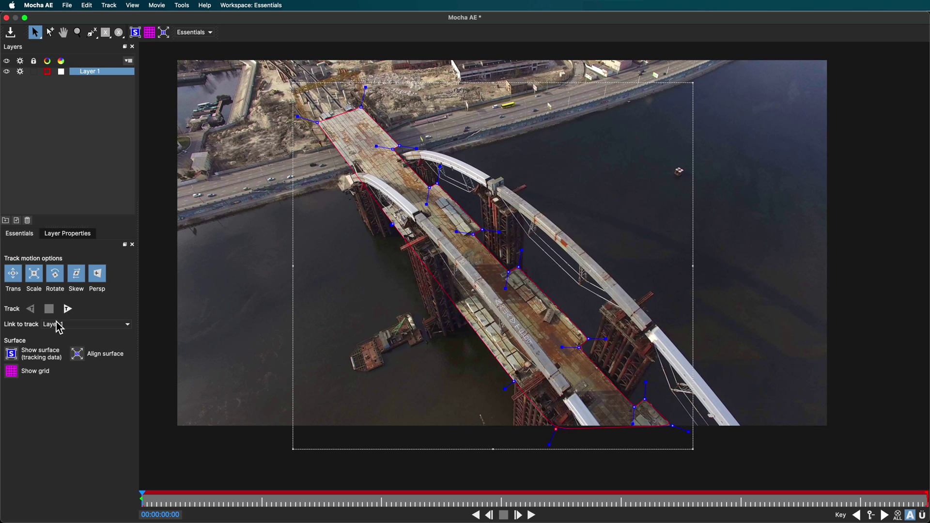
click(67, 309)
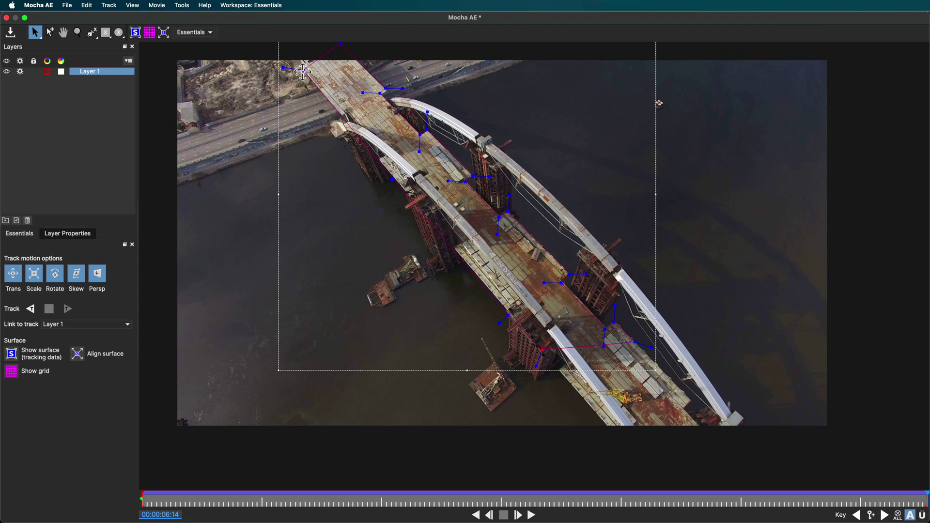
Pull the deck spline's near-end points past the frame's bottom edge on the last frame and adjust its far-end left corner.
drag(640, 345, 738, 443)
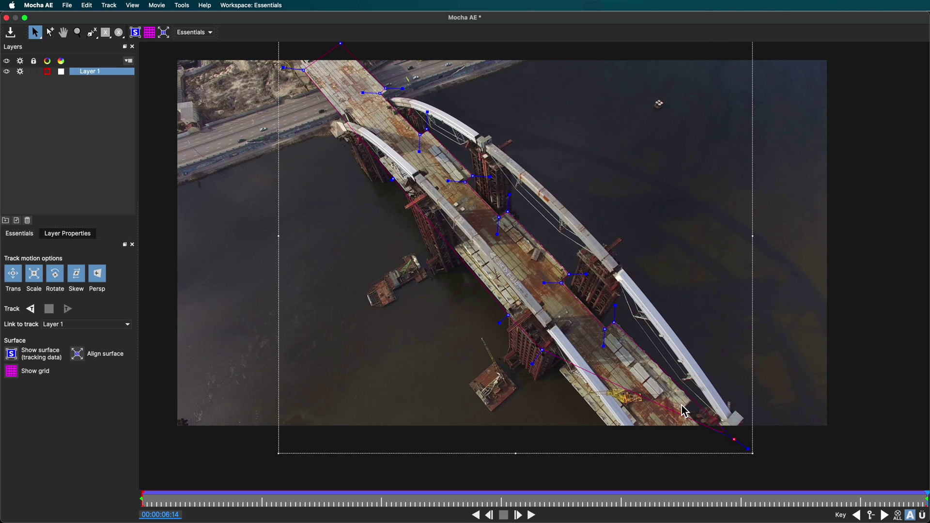
drag(557, 359, 644, 465)
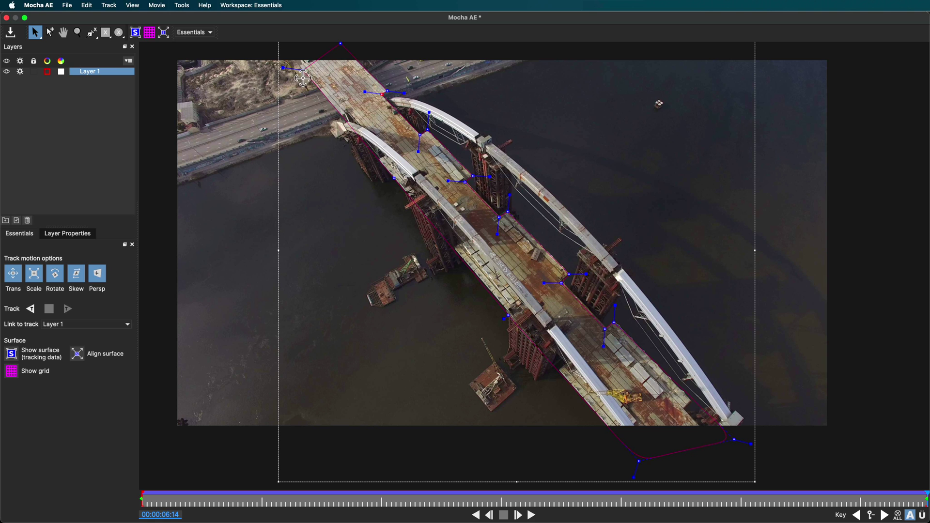
drag(306, 75, 303, 71)
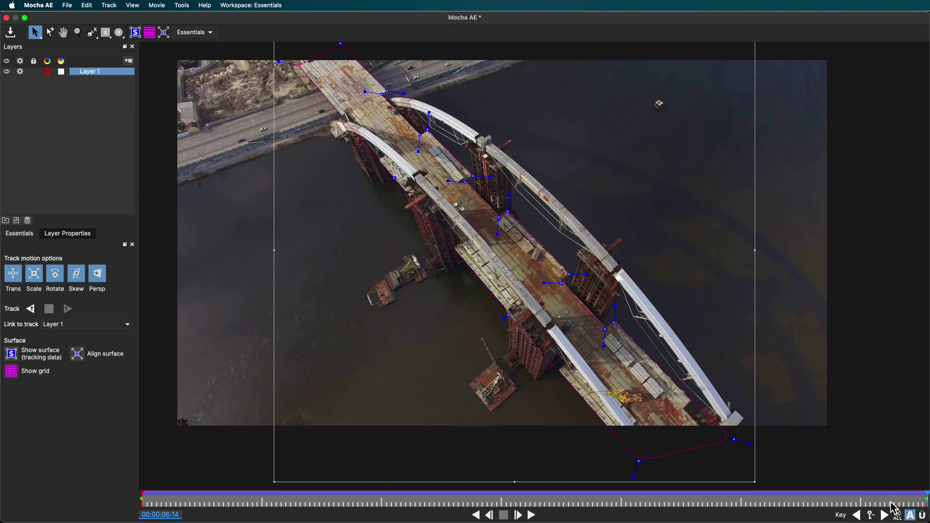
Fine-tune the deck spline's near-end and right-edge points at 00:00:05:05, and check its fit toward the end of the clip.
drag(893, 502, 821, 519)
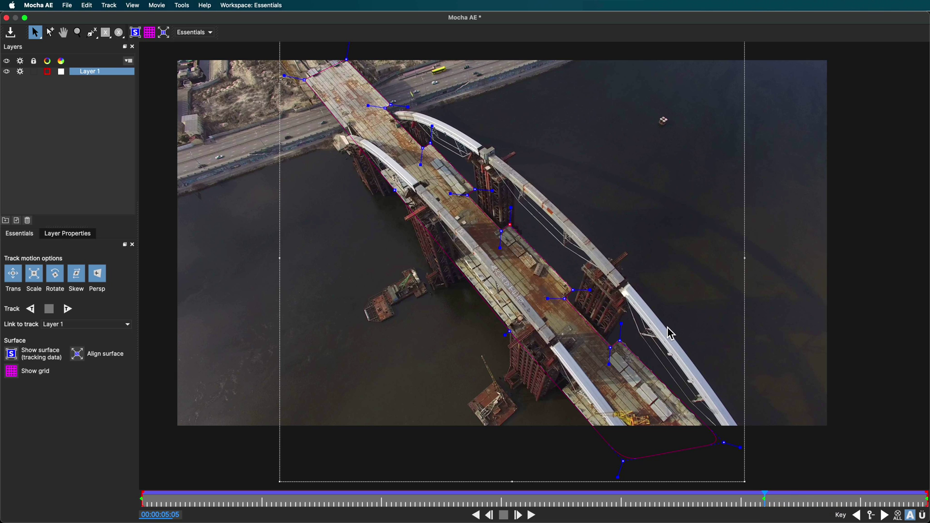
drag(730, 446, 729, 447)
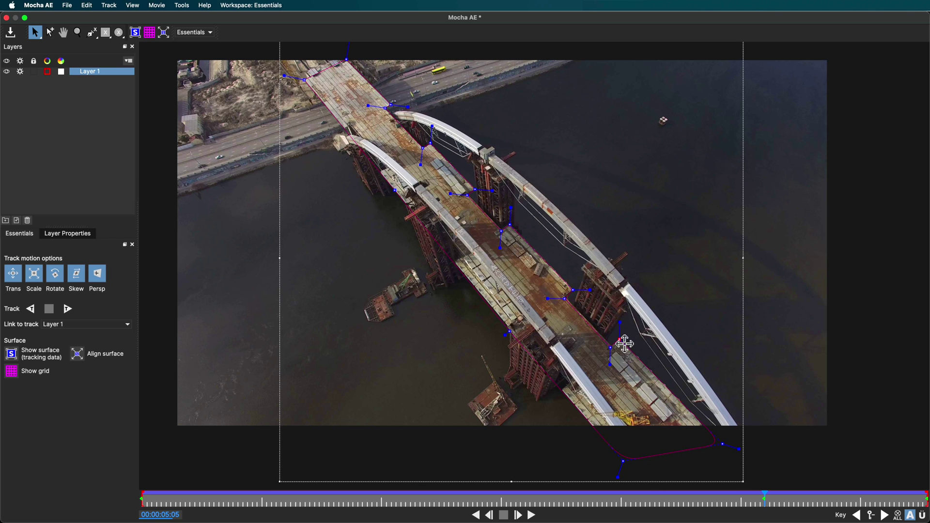
drag(588, 509, 424, 510)
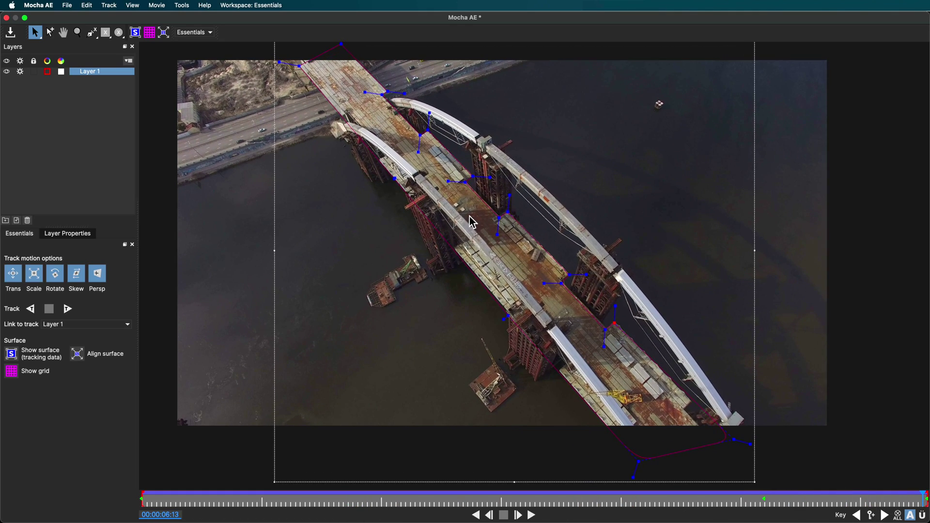
Rename Layer 1 as Road and deselect it.
right_click(88, 77)
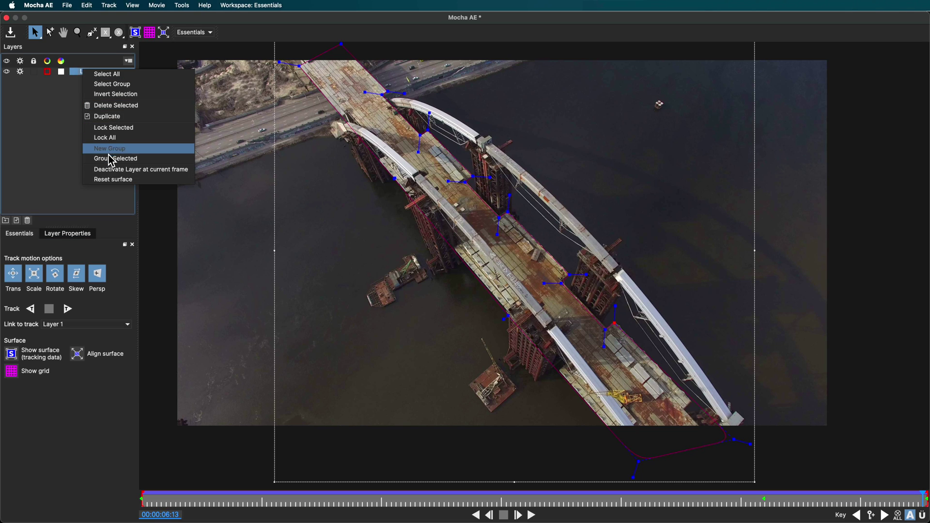
click(56, 125)
double_click(89, 72)
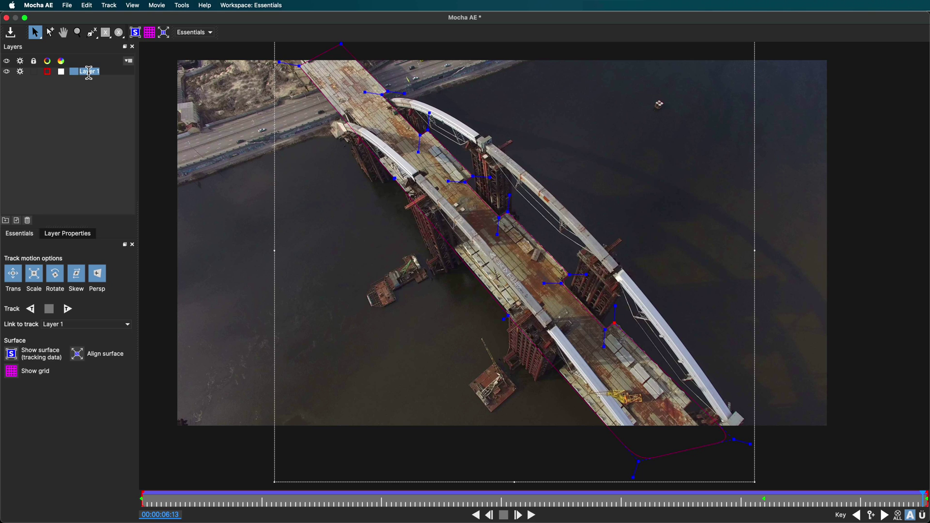
text(Road)
click(23, 84)
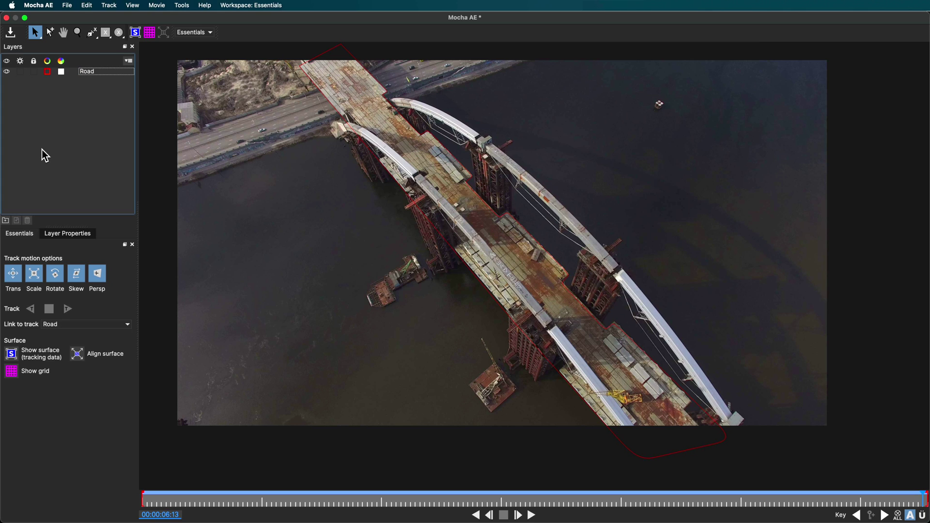
Start a new spline layer along the left arch, tracing its upper edge from the far end down past the frame's bottom edge.
click(92, 33)
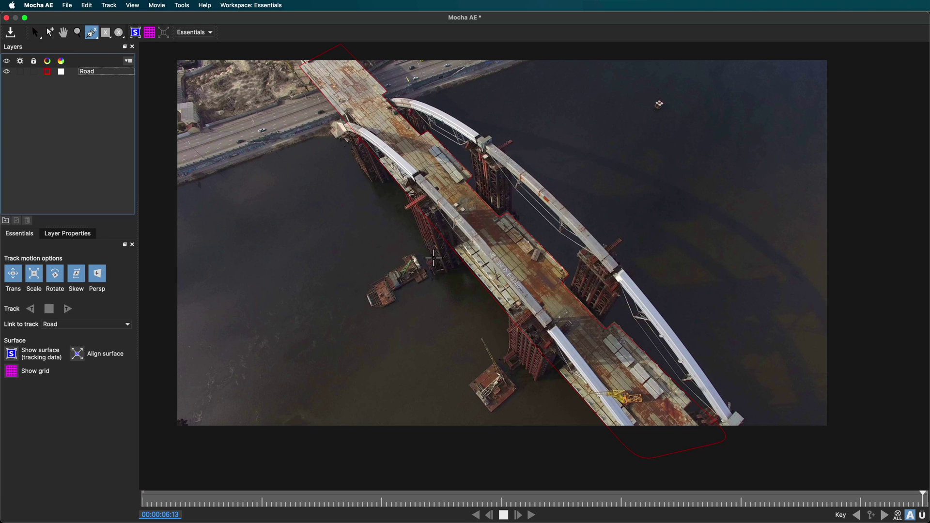
click(338, 121)
click(366, 127)
click(427, 181)
click(522, 281)
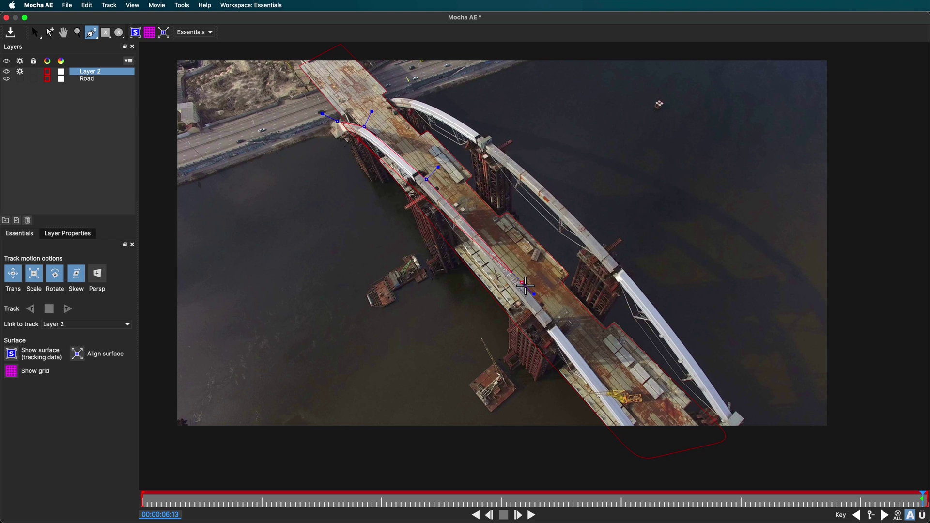
click(611, 393)
click(639, 432)
Continue the spline back up the left arch's lower edge around its support pillars and close it at the far end.
click(625, 433)
click(584, 376)
click(556, 375)
click(526, 305)
click(447, 216)
click(461, 249)
click(404, 207)
click(389, 159)
click(374, 167)
right_click(321, 198)
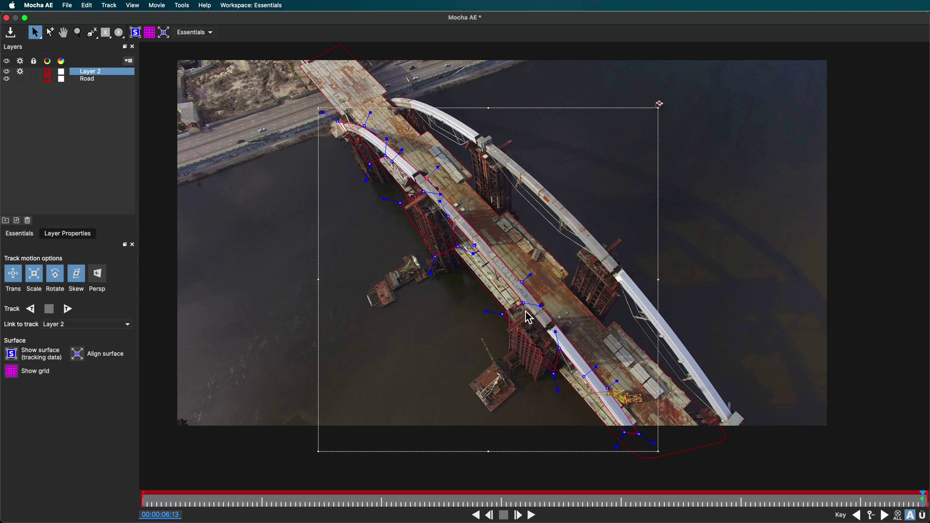
Track the arch layer backward with perspective motion included and rename it as Bridge Top.
click(97, 274)
click(31, 310)
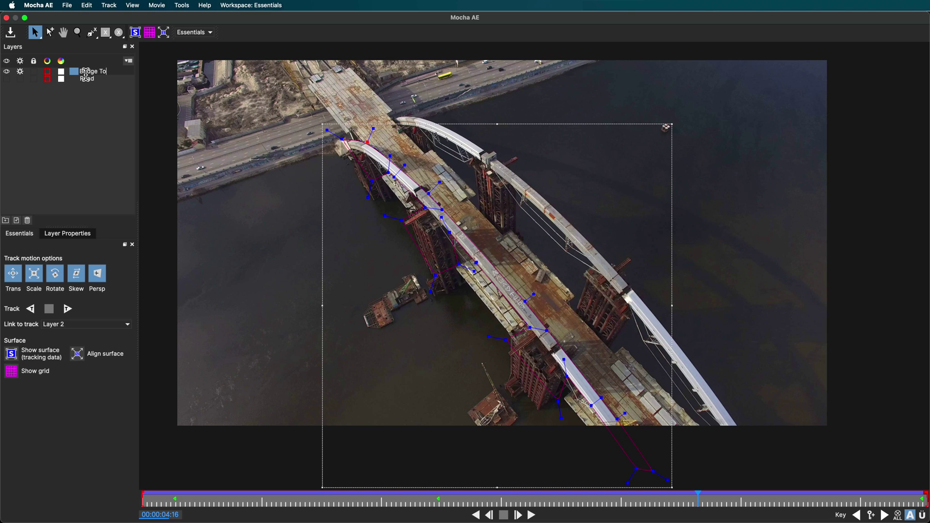
click(40, 134)
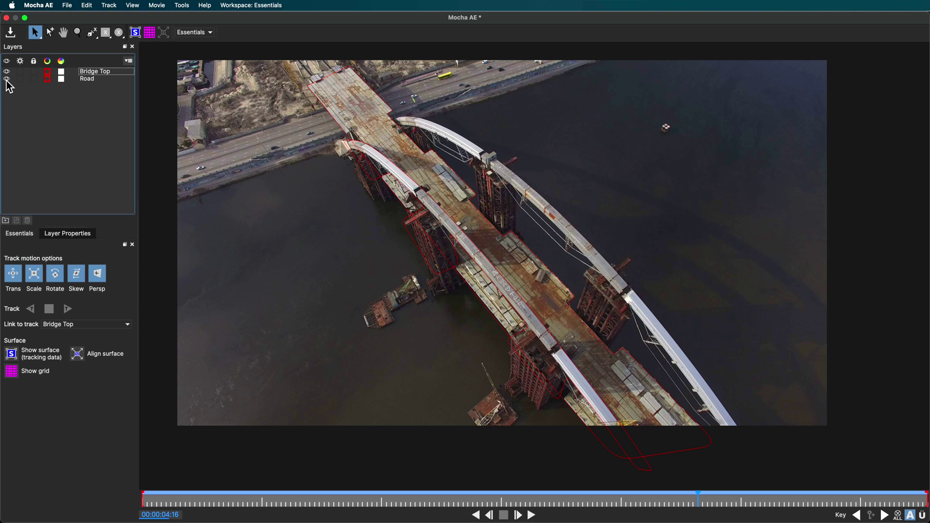
Save the Mocha project and return to the Drone Track Tutorial composition in After Effects.
key(super+s)
click(46, 5)
click(57, 99)
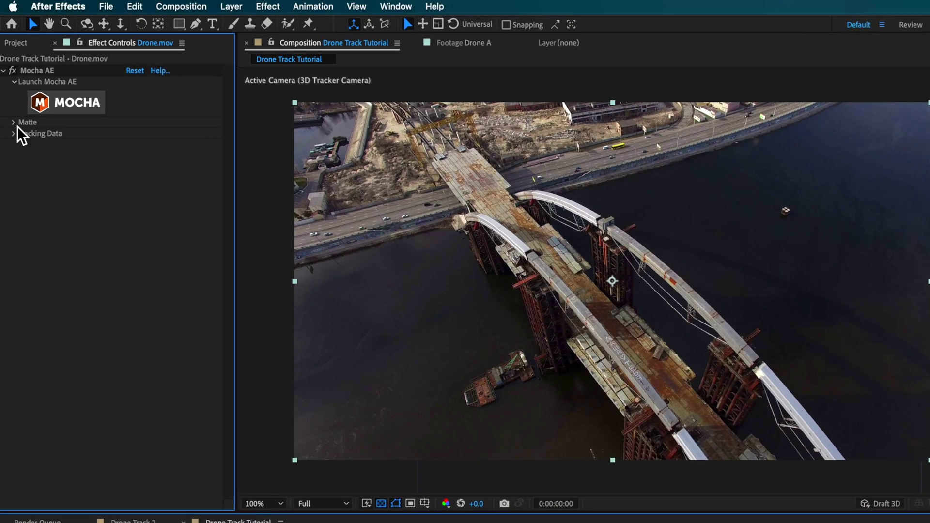
Limit the Mocha matte's visible layers to Road and create AE masks from it on the upper Drone.mov layer.
click(12, 92)
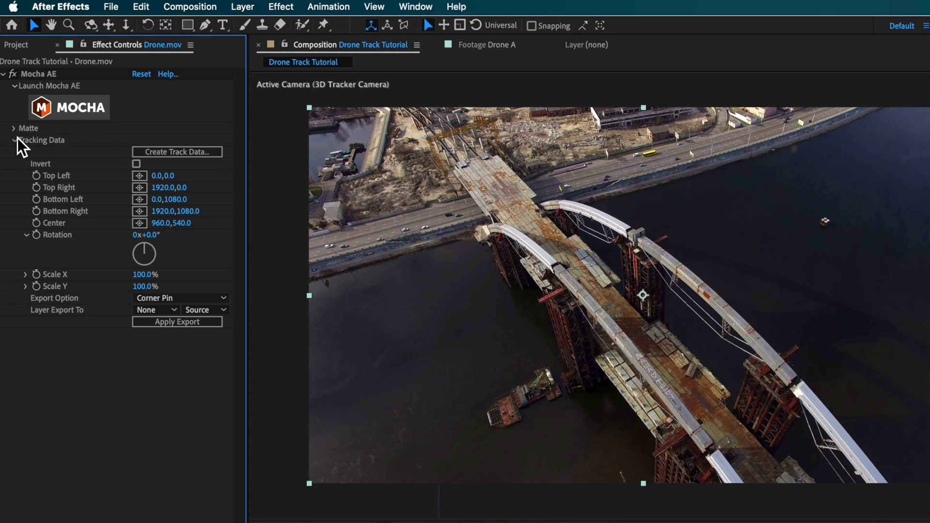
click(15, 140)
click(13, 128)
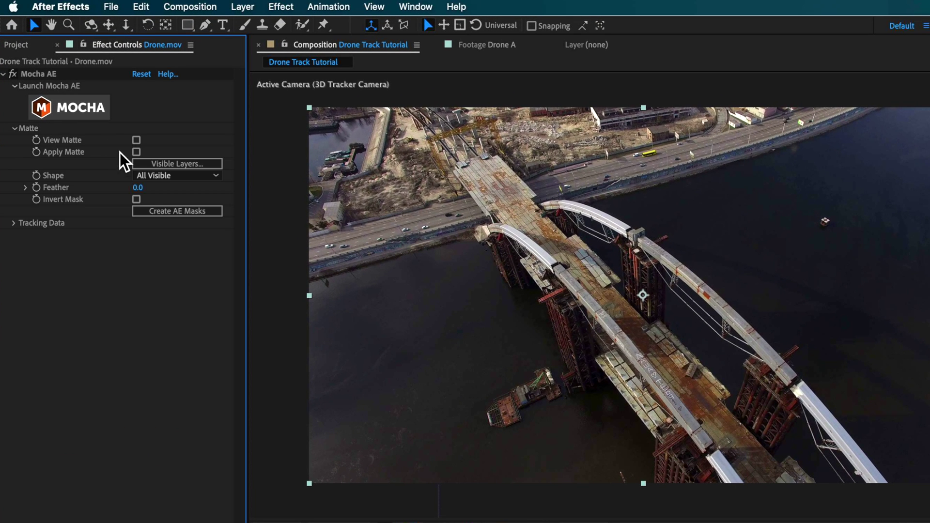
click(178, 164)
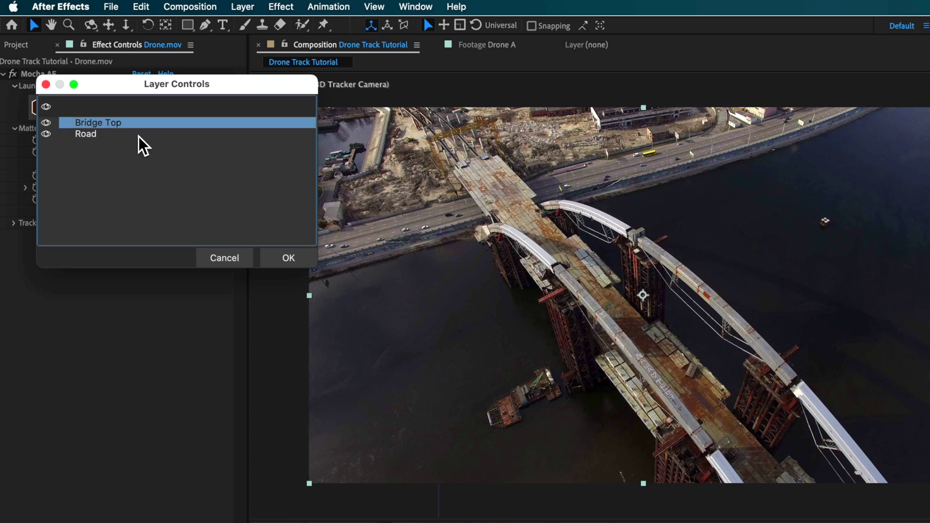
click(99, 136)
click(46, 122)
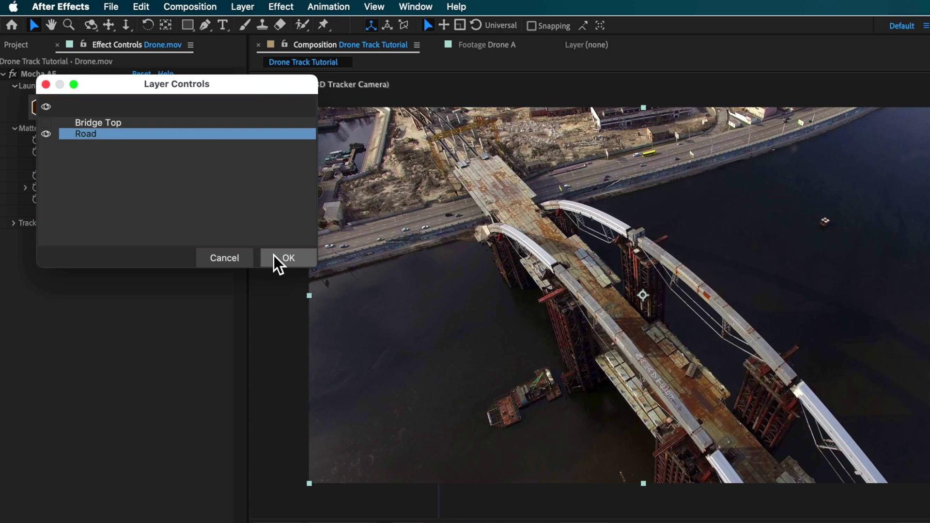
click(280, 261)
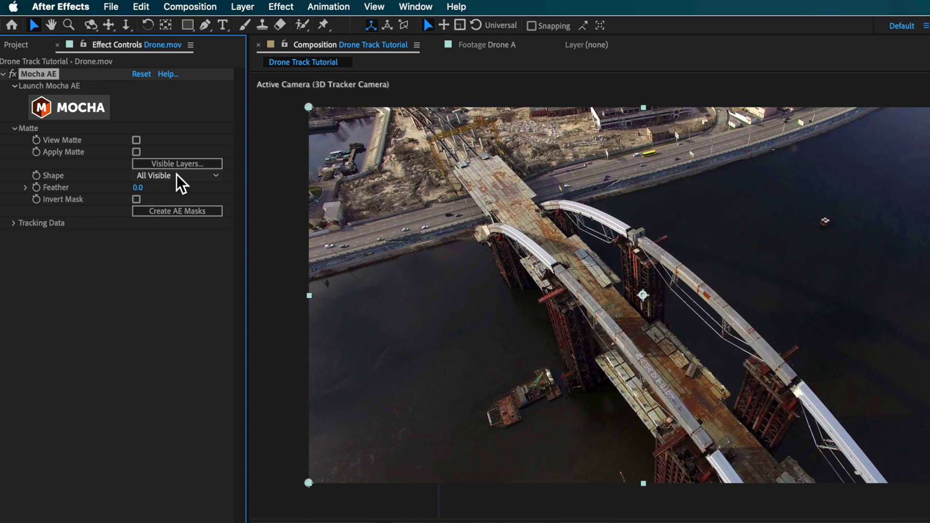
click(176, 215)
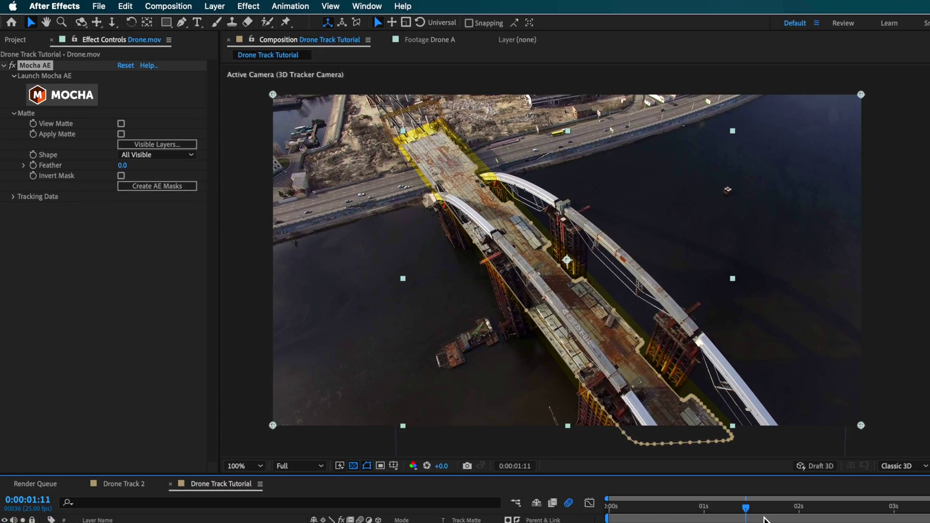
Return to the composition's start, duplicate the masked Drone.mov layer and hide the lower copy.
key(Home)
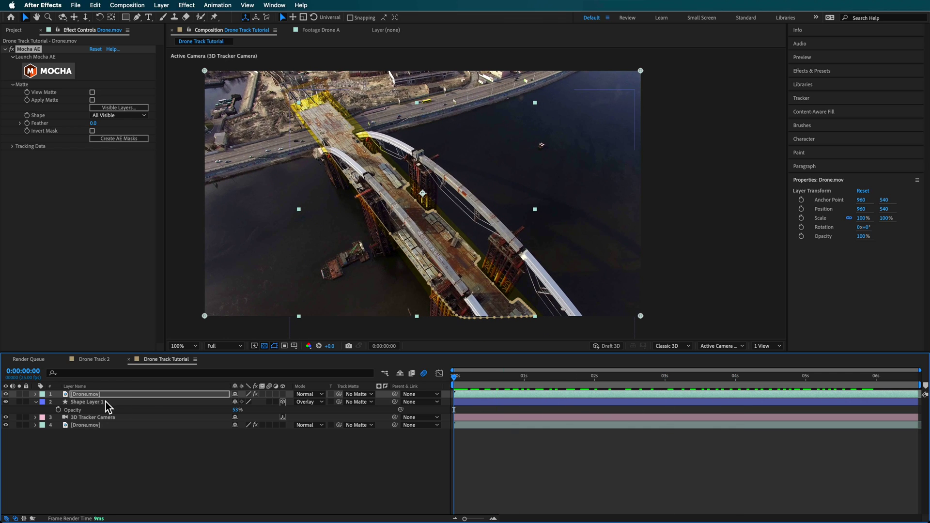
click(86, 397)
key(super+d)
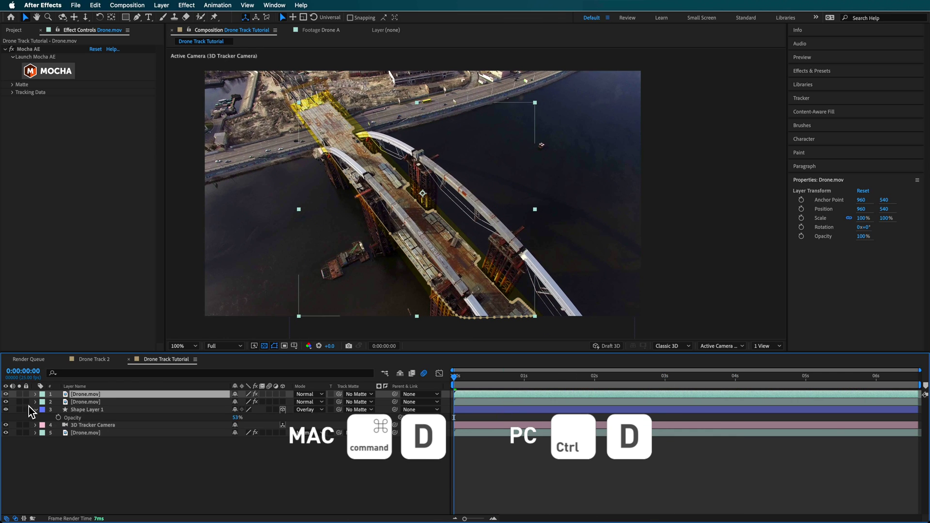
click(6, 402)
Rename the topmost Drone.mov layer as Road and deselect it.
right_click(82, 400)
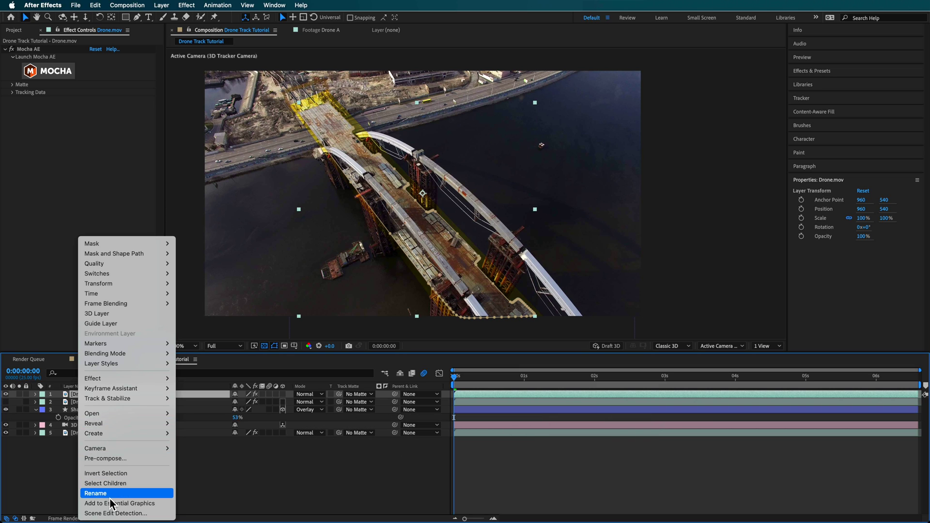
click(109, 502)
text(B)
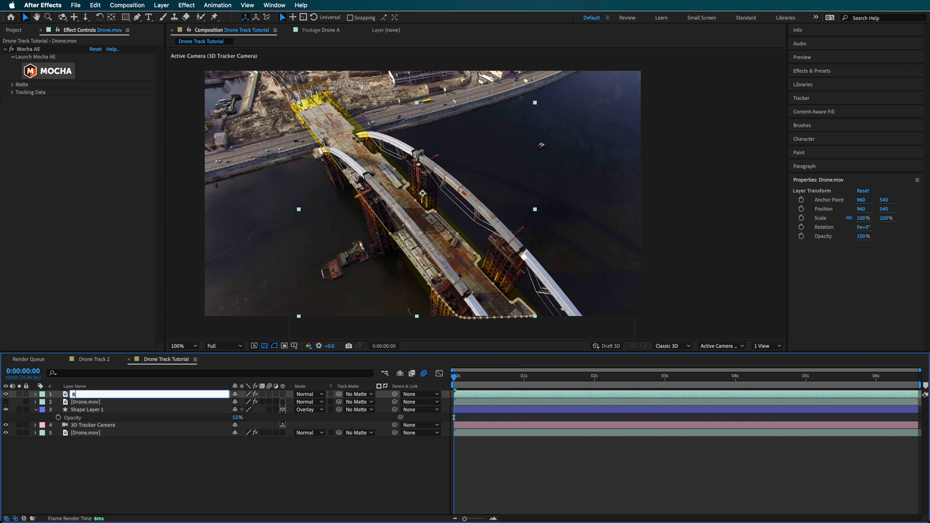
text(oad)
click(124, 482)
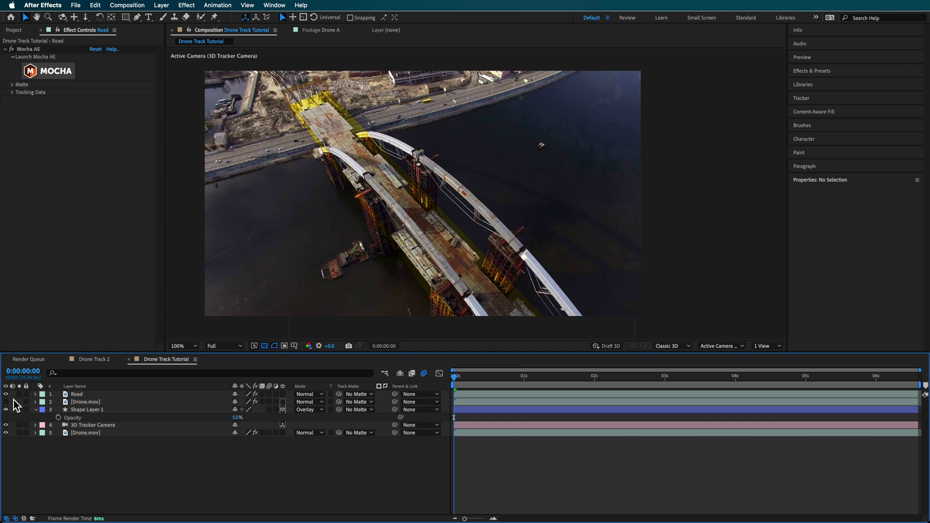
Select the Road layer and hide it so the yellow shape shows over the footage.
click(109, 394)
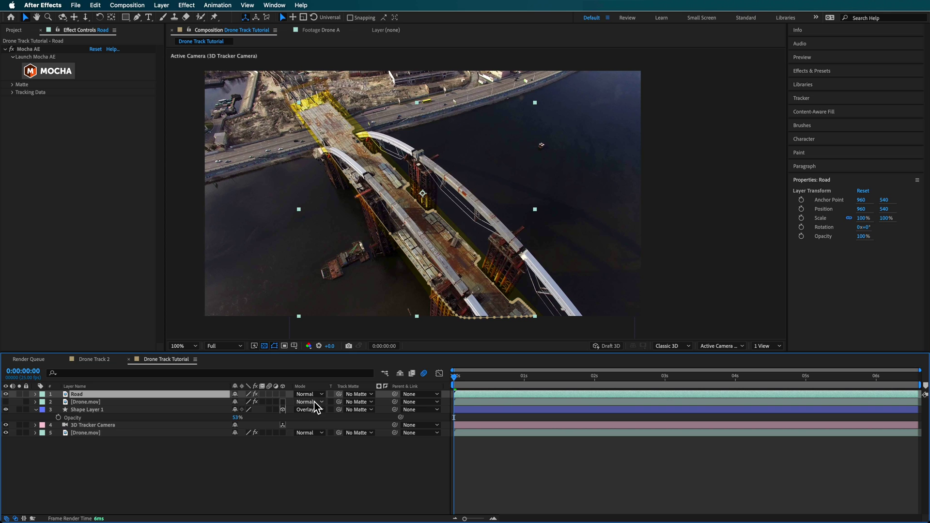
drag(457, 383, 71, 433)
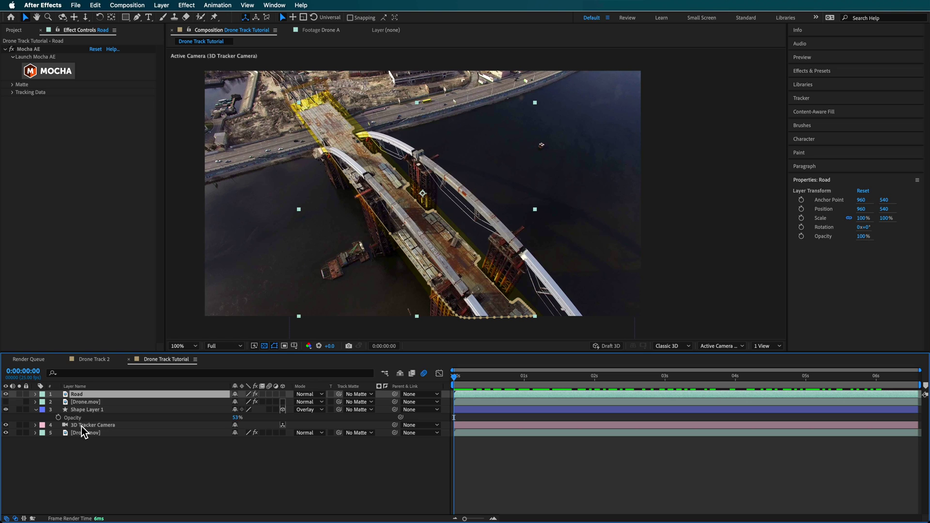
drag(6, 394, 6, 402)
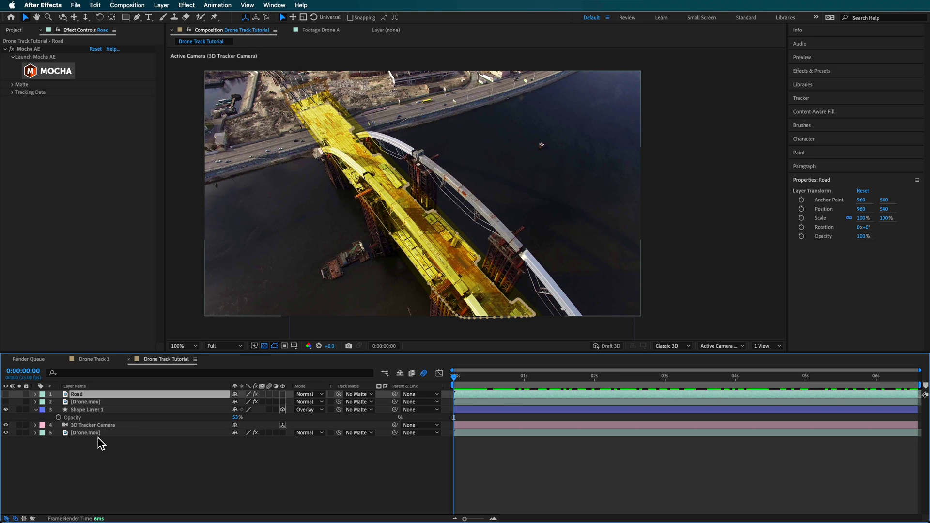
Set Shape Layer 1's track matte to the Road layer and play back the composition.
click(87, 410)
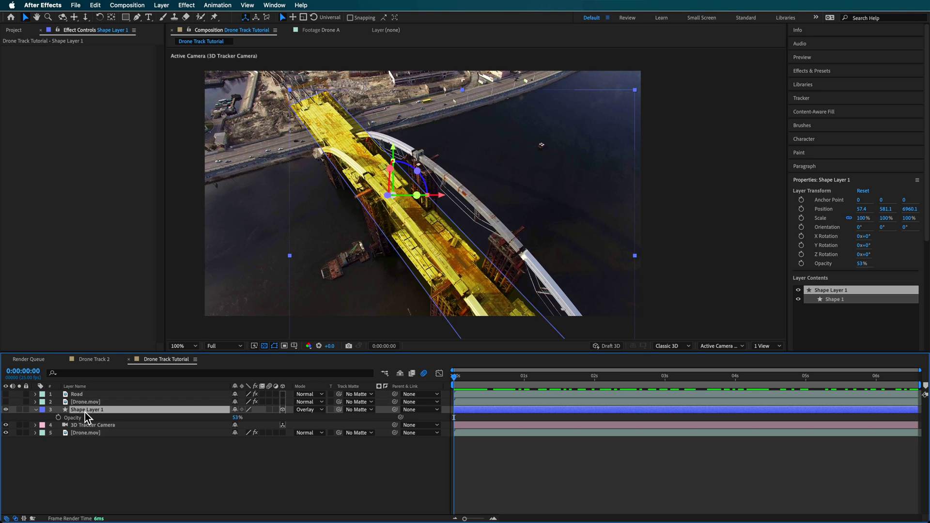
click(363, 409)
click(371, 435)
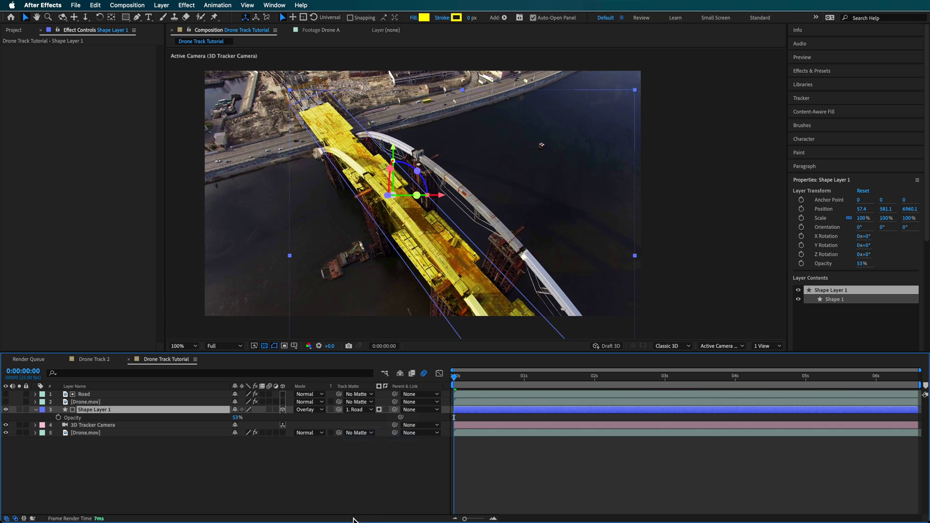
click(475, 382)
key(space)
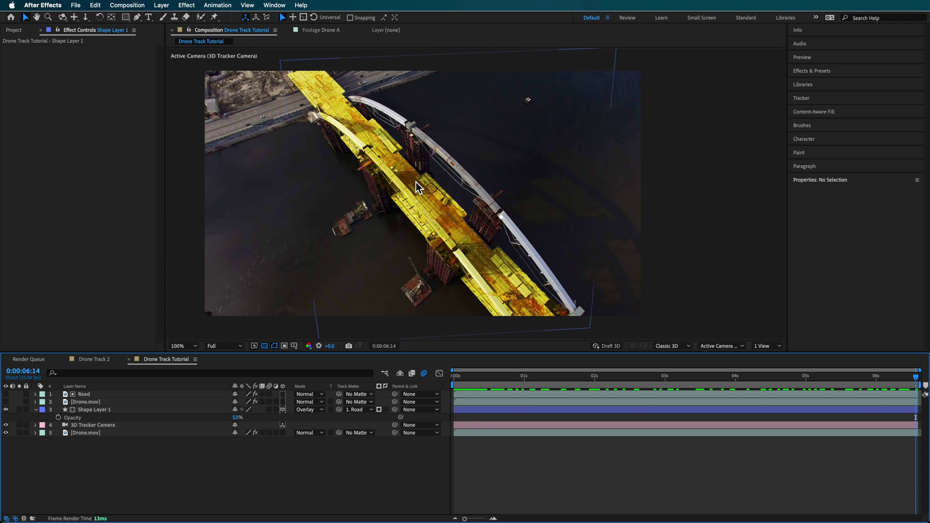
Make the Drone.mov layer above Shape Layer 1 visible and move the playhead back to 0:00:00:01.
click(84, 402)
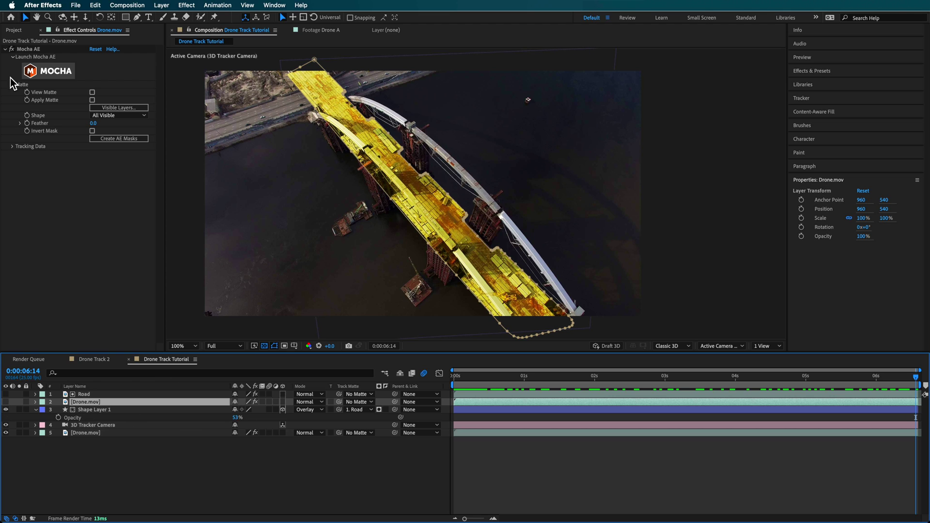
click(6, 402)
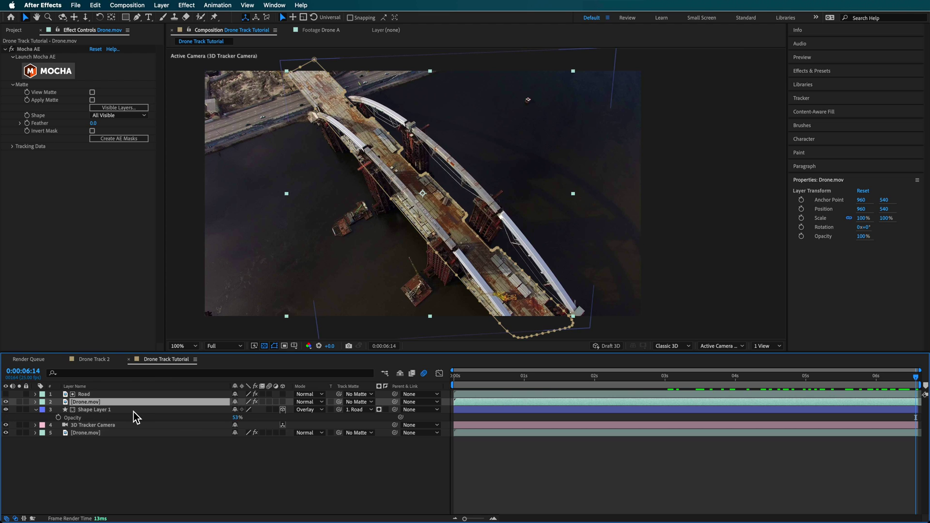
drag(501, 387, 456, 387)
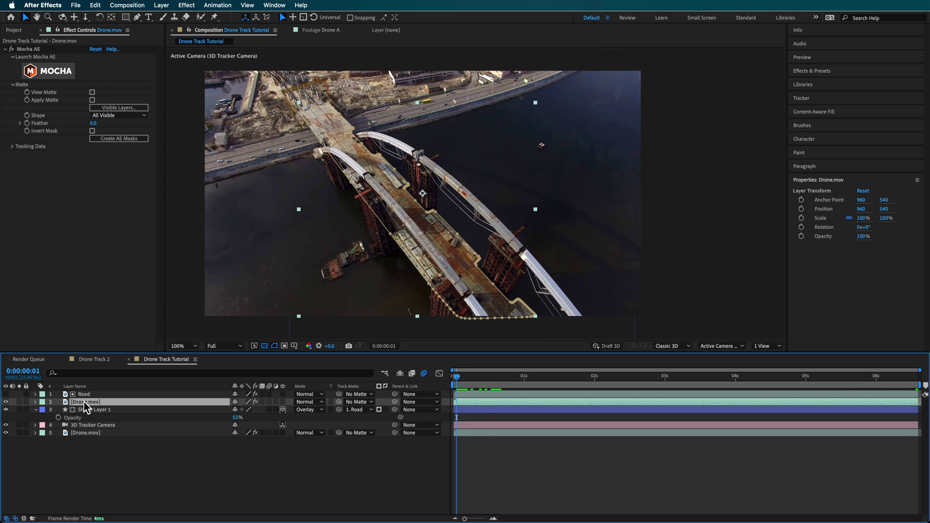
Move the visible Drone.mov layer above Road and create AE masks with only Mocha's Bridge Top layer enabled.
drag(90, 402, 90, 394)
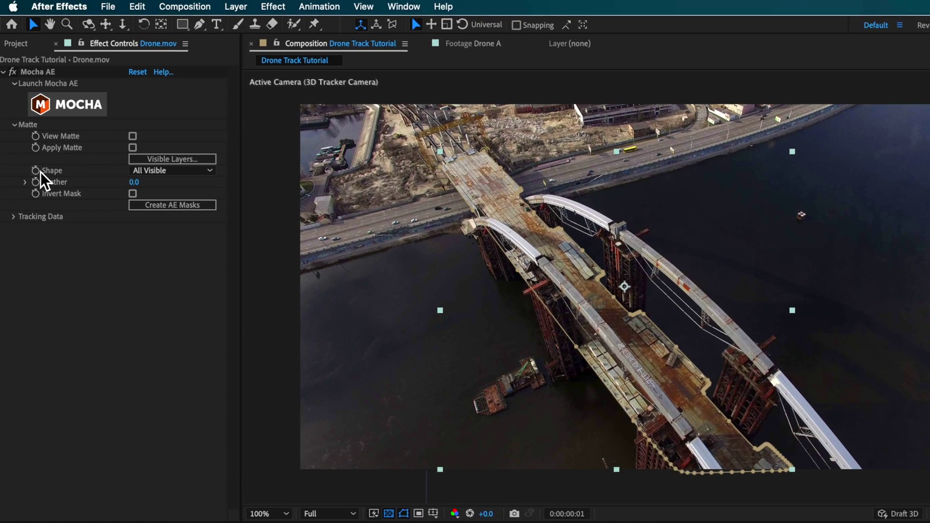
click(177, 164)
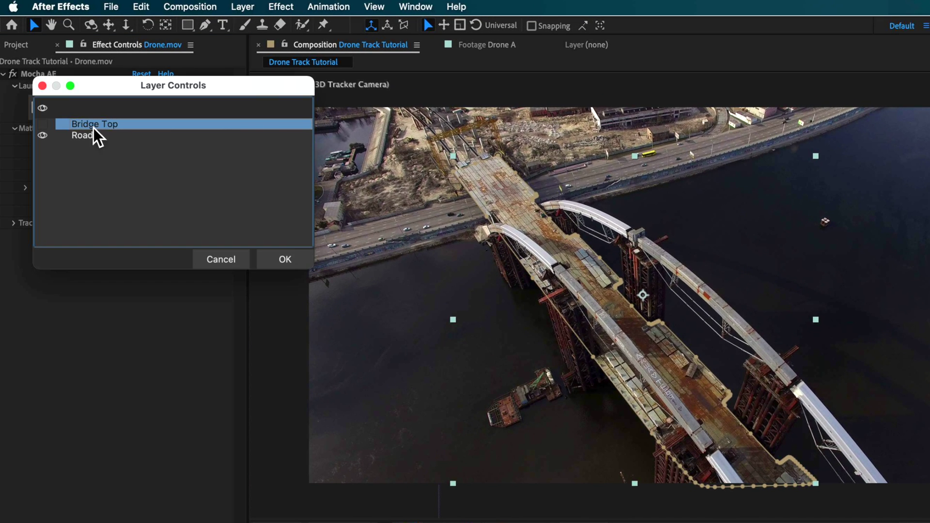
click(43, 124)
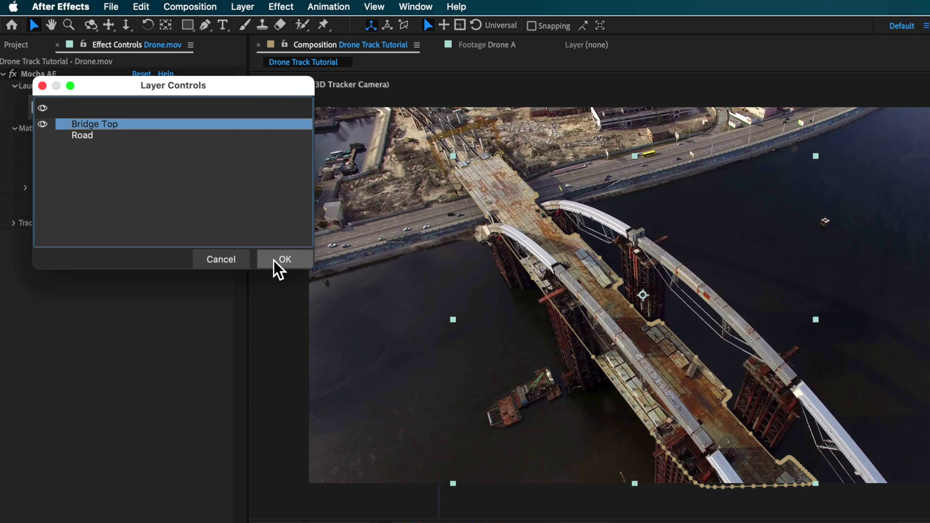
click(280, 262)
click(183, 213)
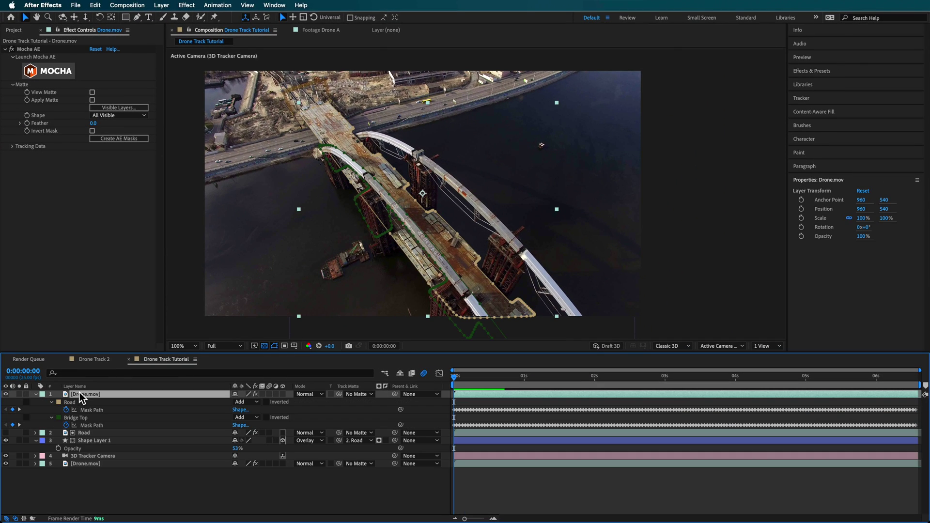
Delete the Road mask from the topmost Drone.mov layer, preview the composition, and return the playhead to the start.
click(75, 403)
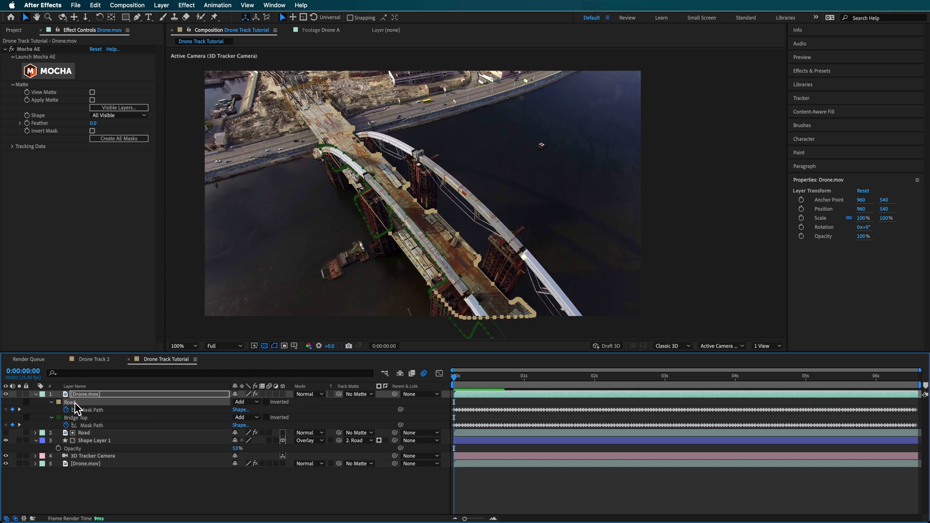
key(Delete)
click(491, 452)
key(space)
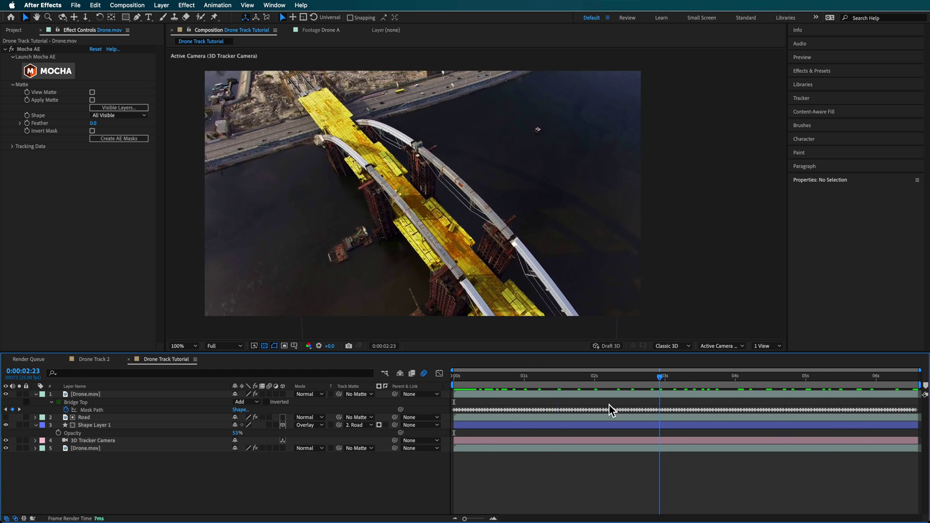
key(space)
click(5, 393)
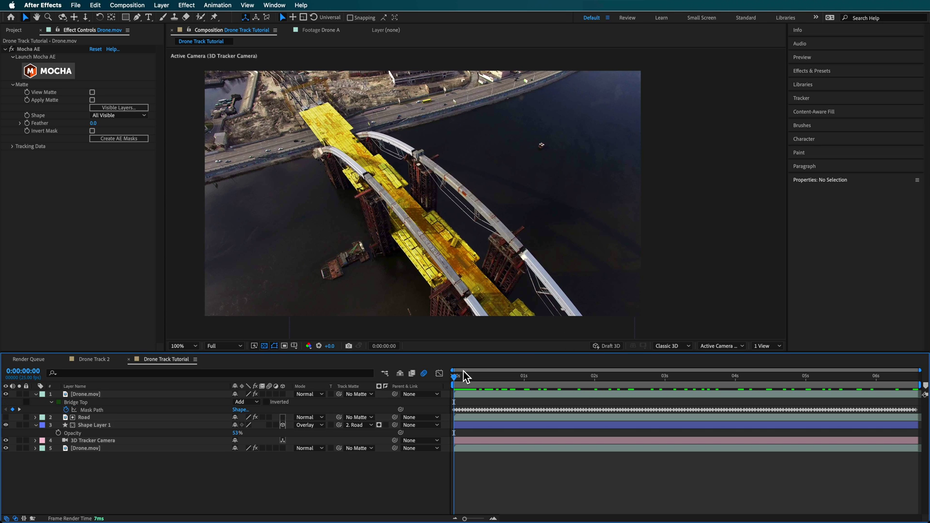
drag(455, 377, 333, 379)
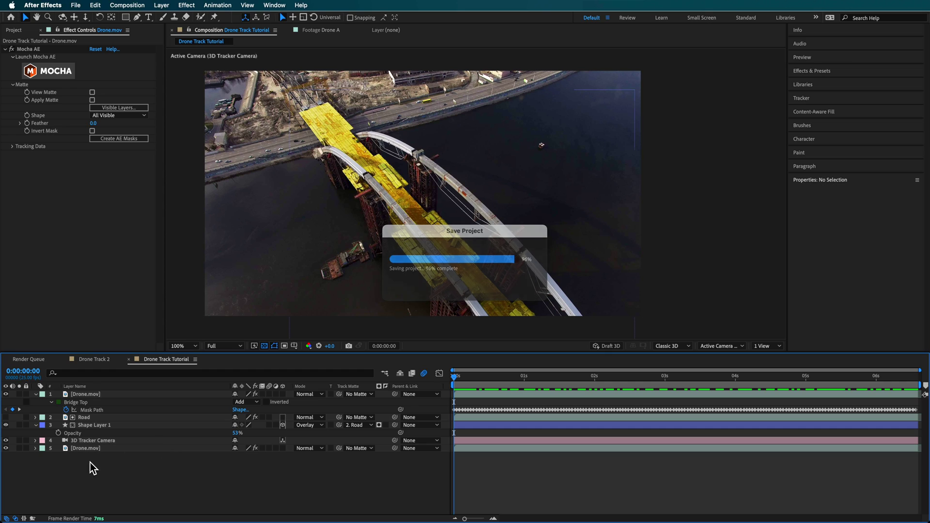
Move the playhead to 0:00:04:03 and launch Mocha AE from the topmost Drone.mov layer.
click(90, 395)
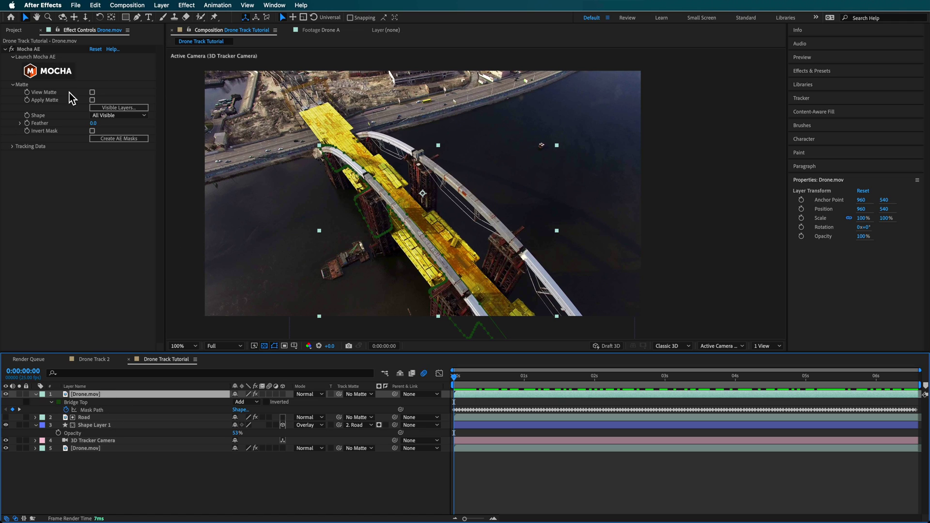
click(156, 464)
click(752, 376)
drag(752, 378, 743, 378)
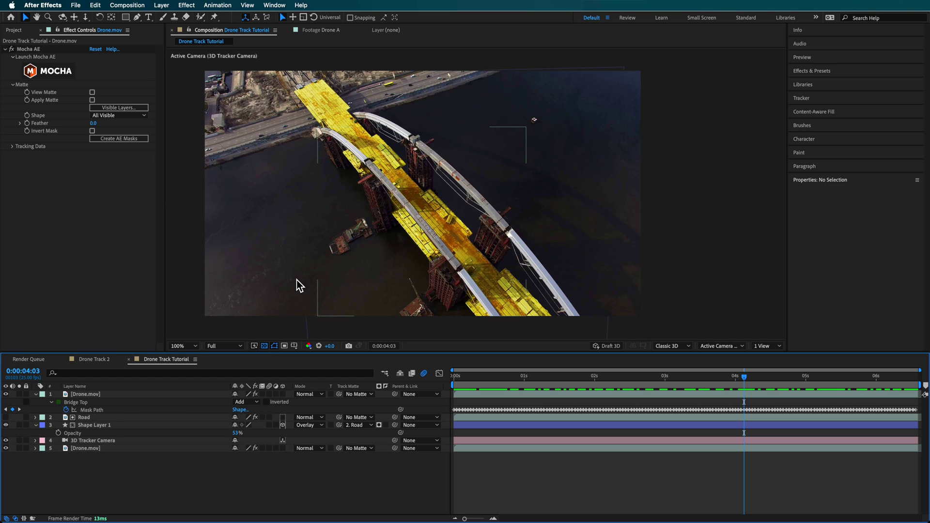
click(92, 394)
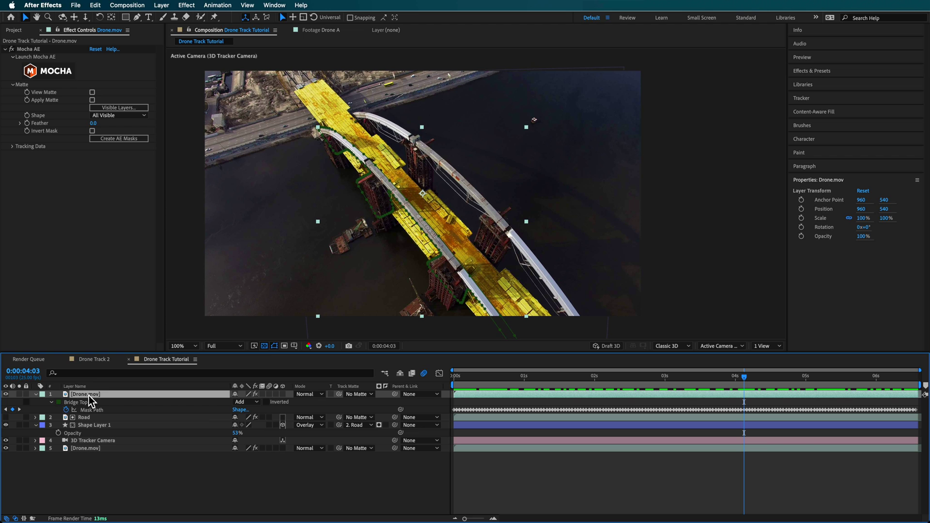
click(55, 72)
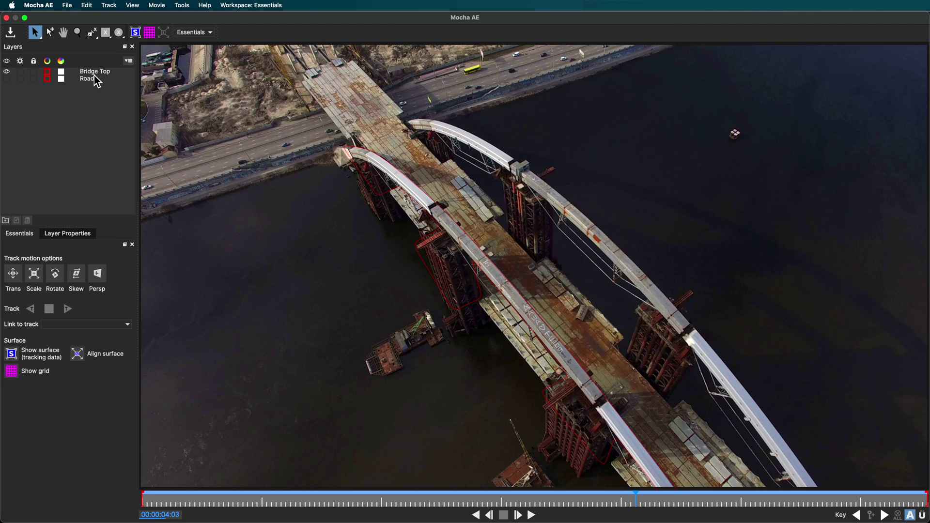
Inspect the Bridge Top spline's fit along the arch at 0:00:01:18 and 0:00:02:16, and quit Mocha AE.
click(95, 74)
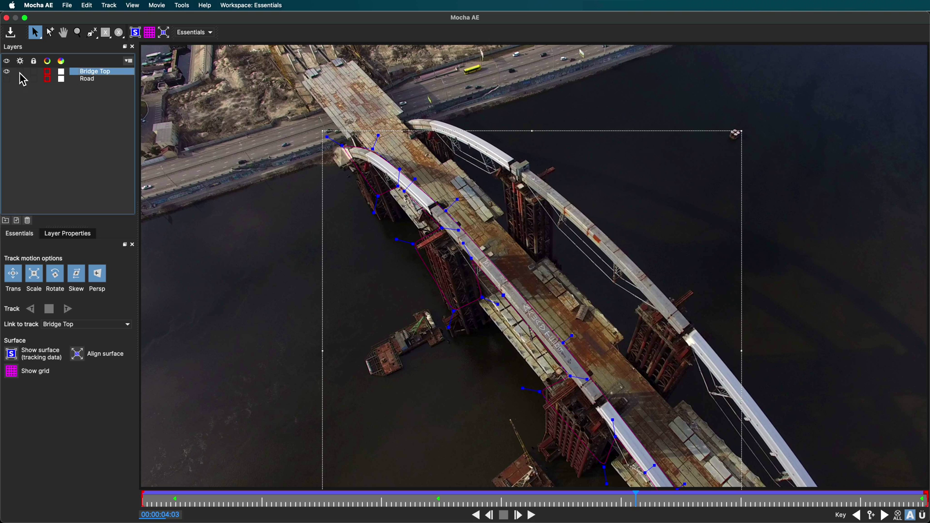
click(348, 502)
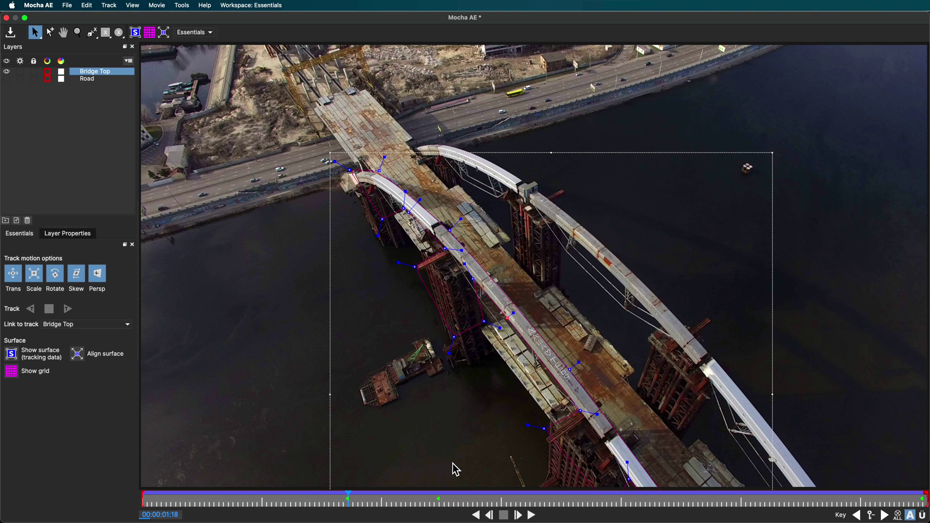
drag(366, 503, 841, 521)
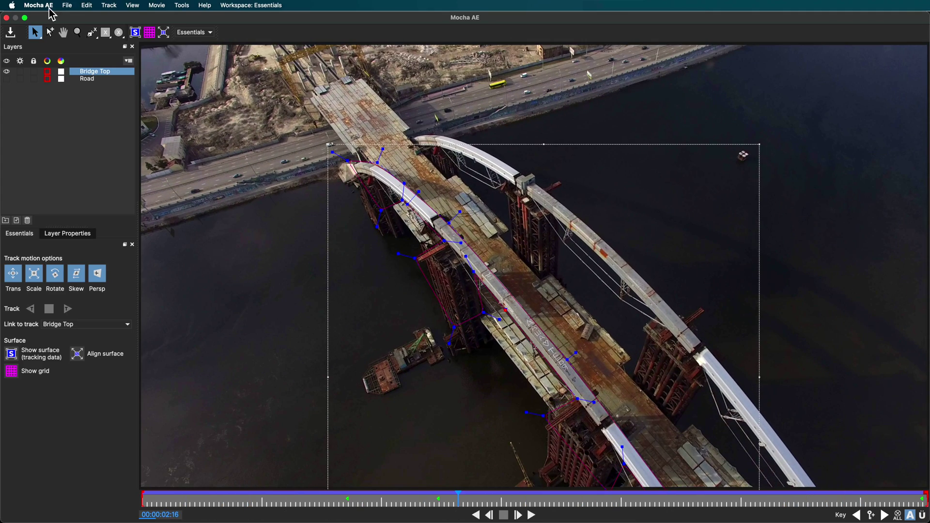
click(40, 5)
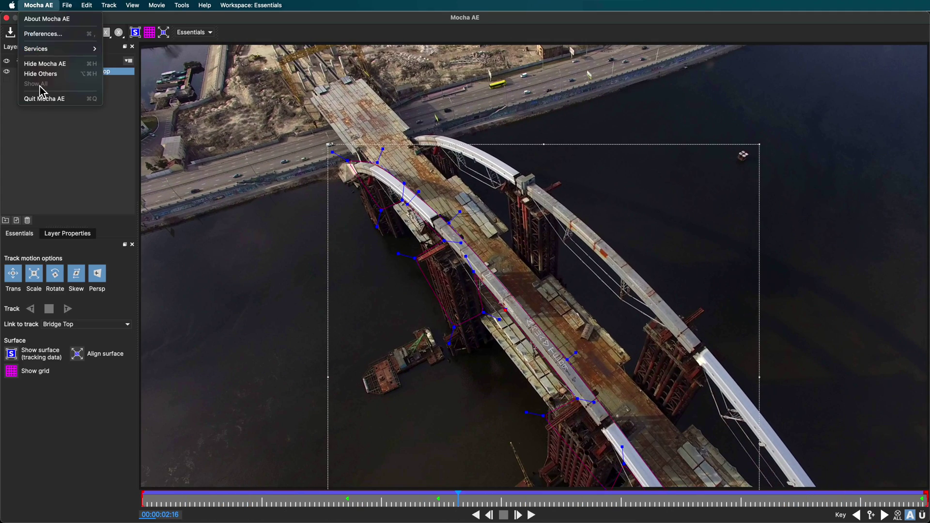
click(40, 100)
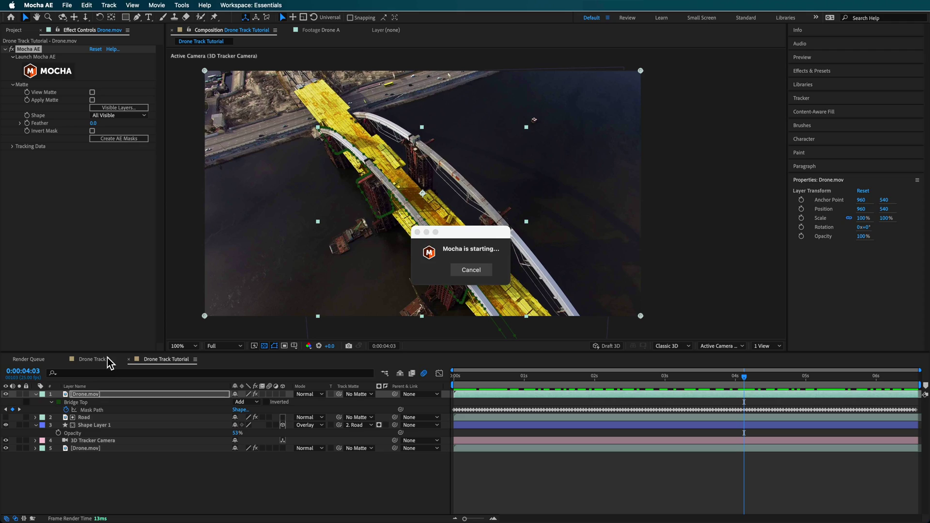
Delete the Bridge Top mask from the topmost Drone.mov layer and recreate it from Mocha's Bridge Top layer.
click(75, 409)
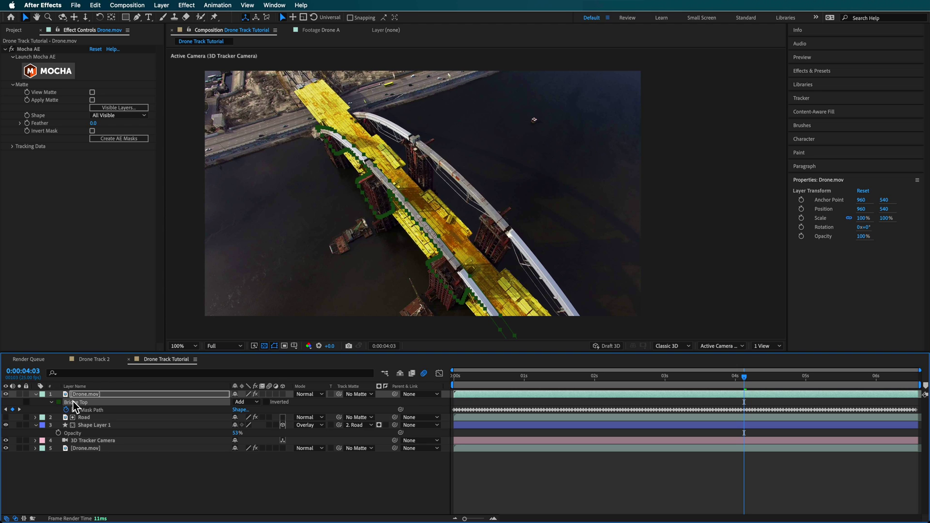
key(Delete)
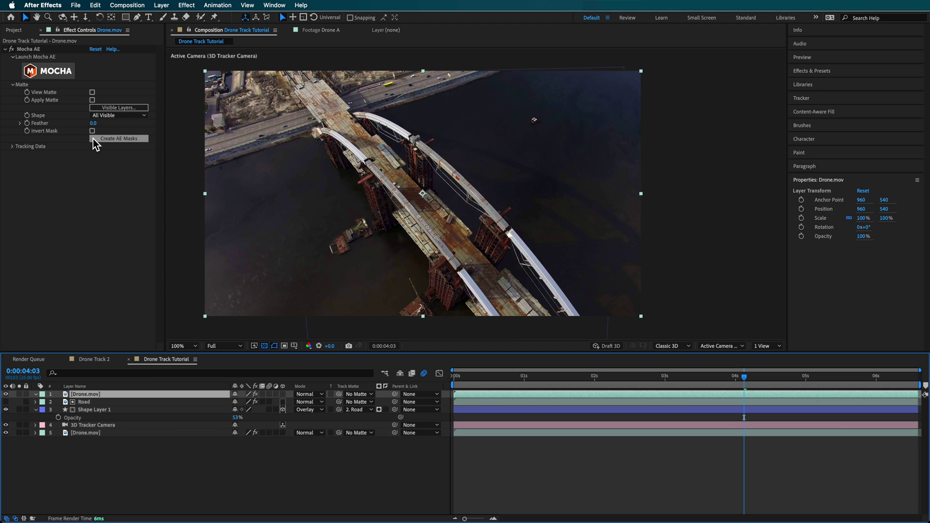
click(119, 107)
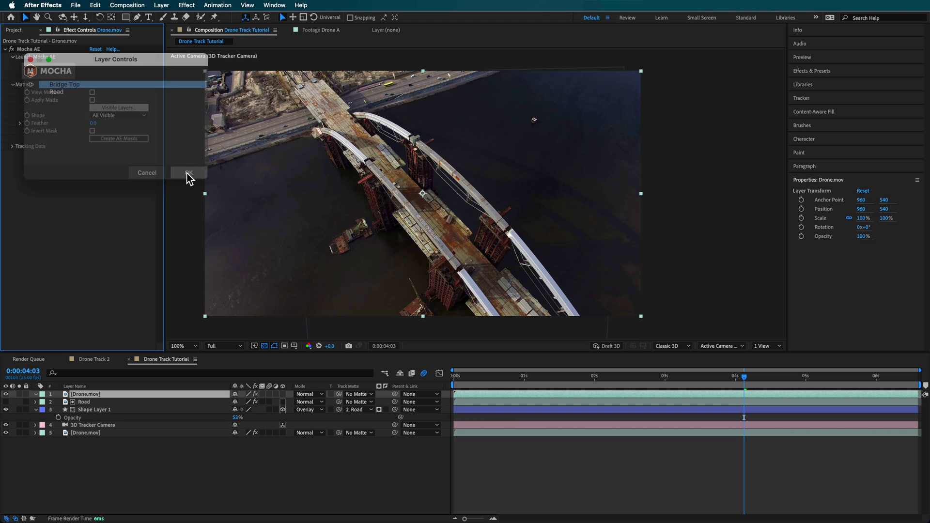
click(189, 173)
click(114, 138)
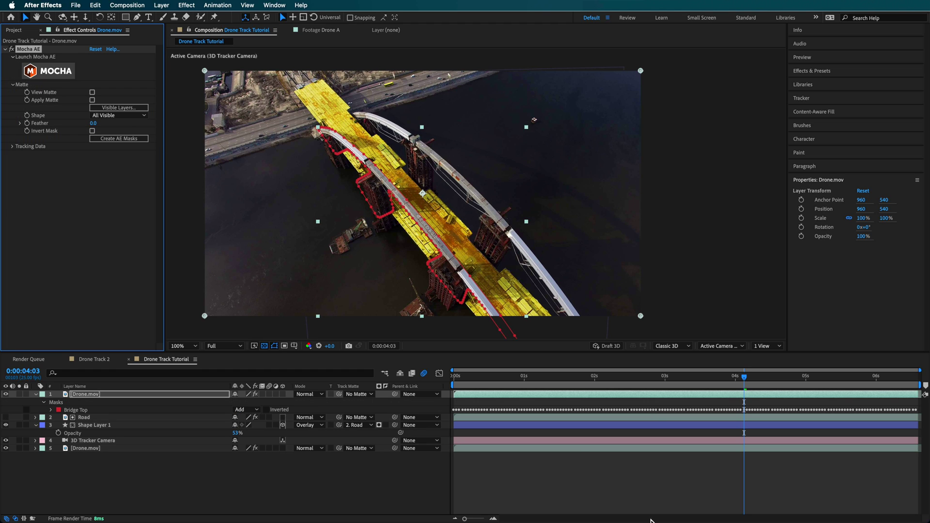
Play back the composition to check the recreated arch mask and return the playhead to the start.
click(581, 475)
drag(744, 376, 488, 377)
key(space)
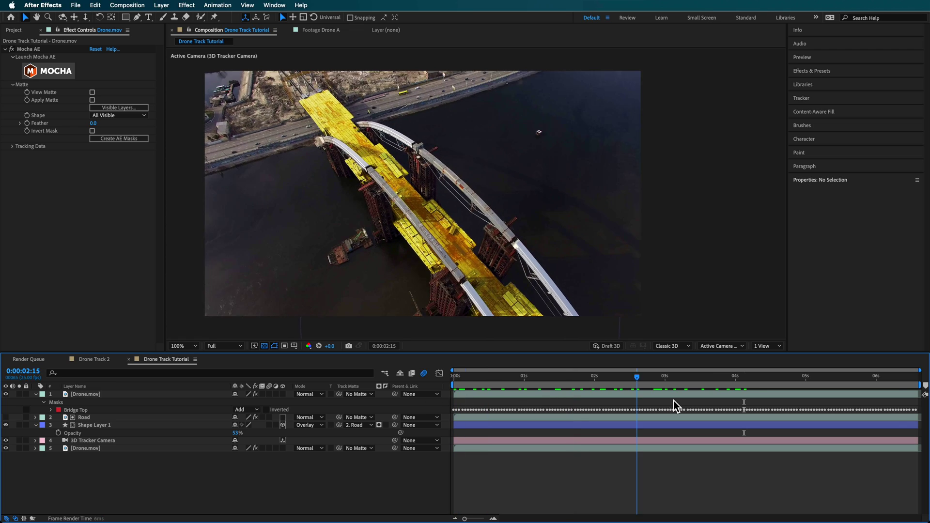
key(Home)
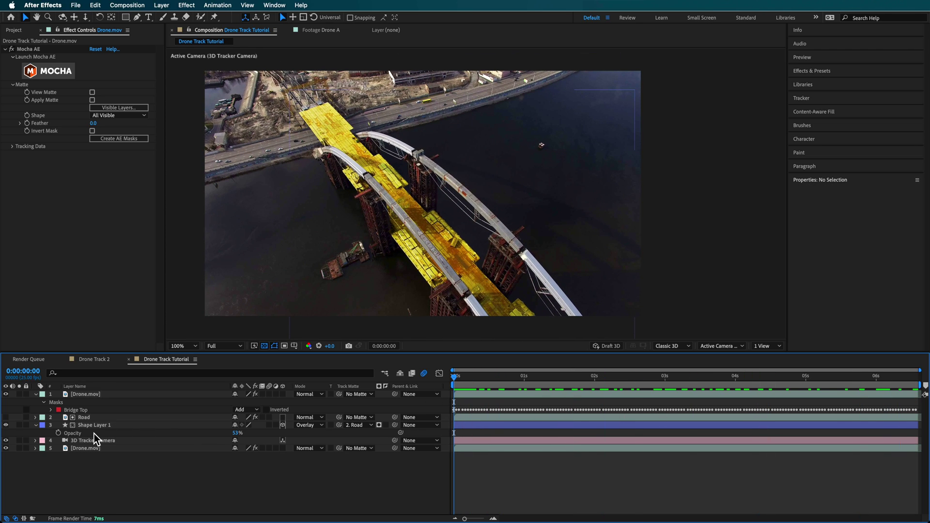
Collapse the expanded layer properties and return to the Selection tool with no layer selected.
key(grave)
click(95, 409)
key(g)
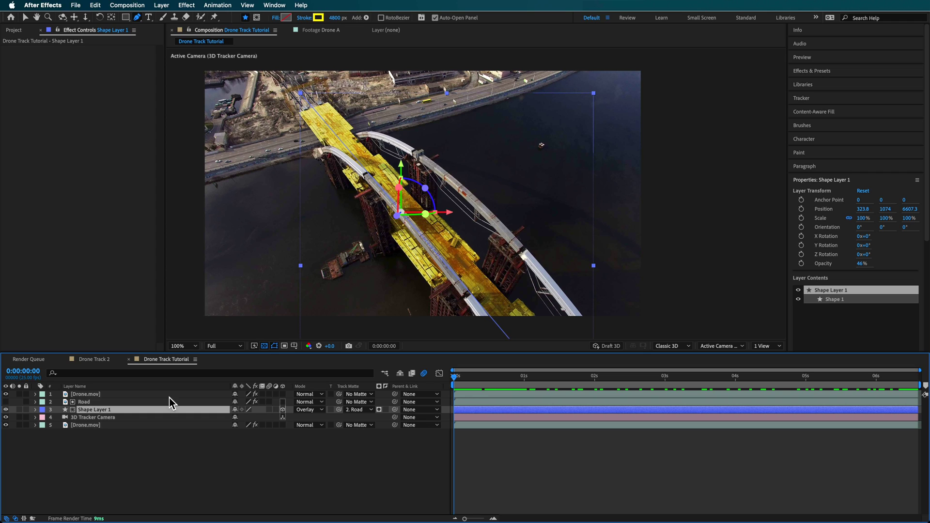
click(140, 458)
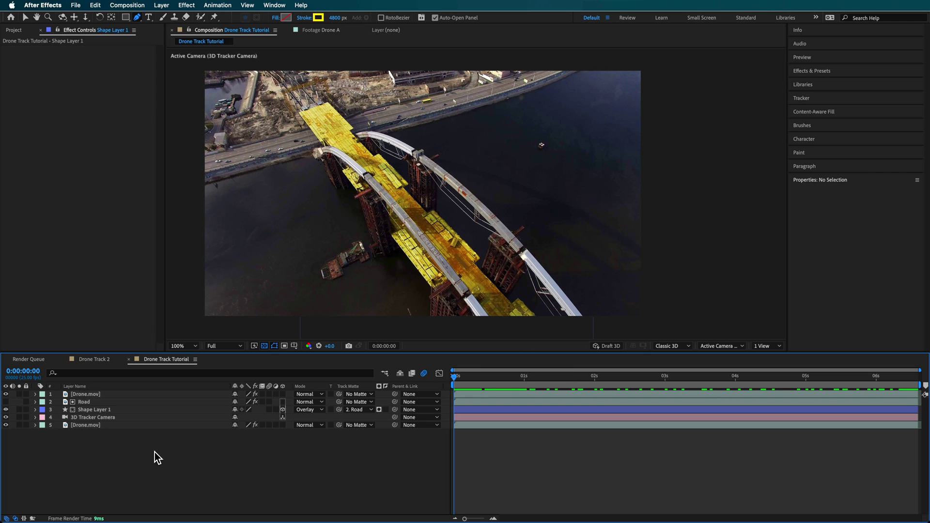
key(v)
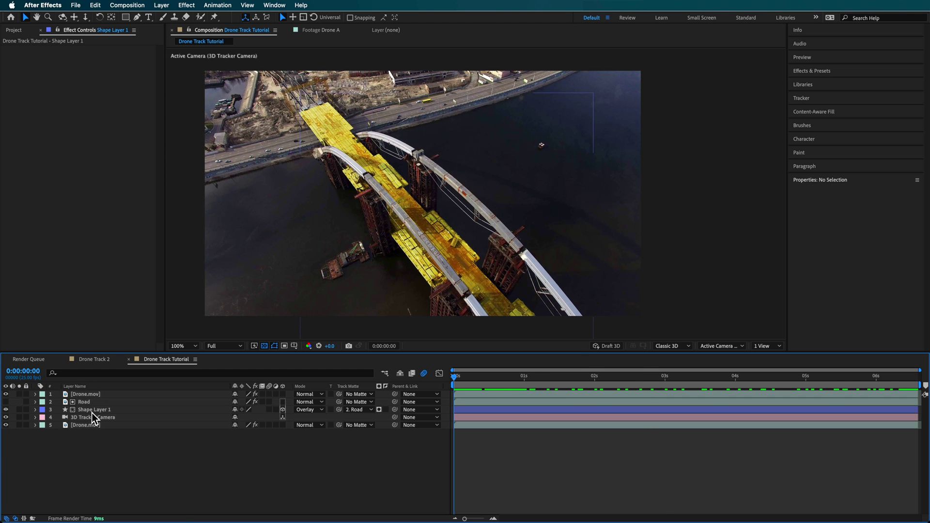
Expand Shape Layer 1, add Trim Paths to its contents, and collapse the Transform group.
click(92, 412)
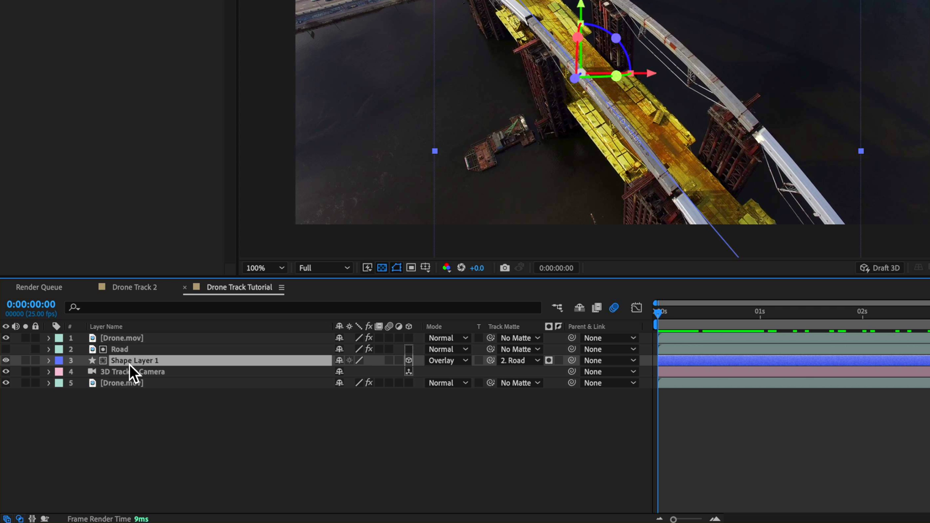
click(50, 360)
click(415, 372)
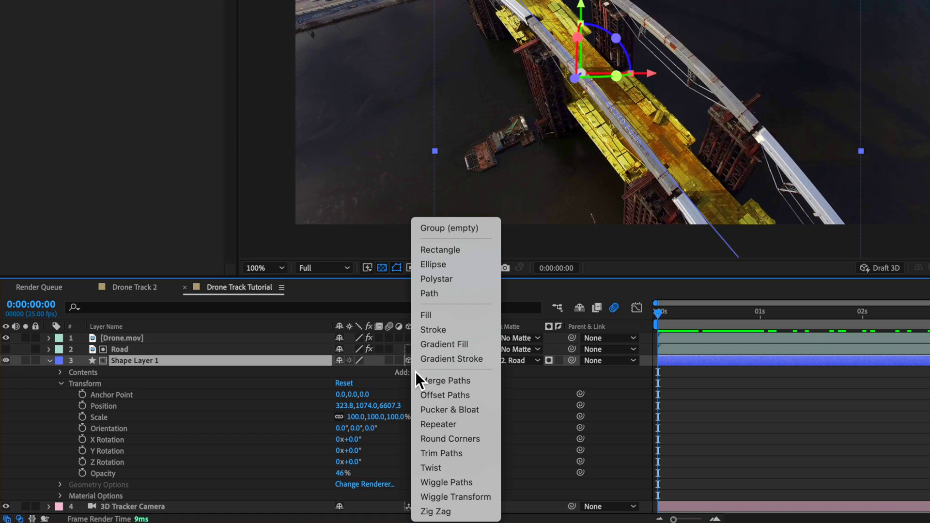
click(445, 453)
click(61, 406)
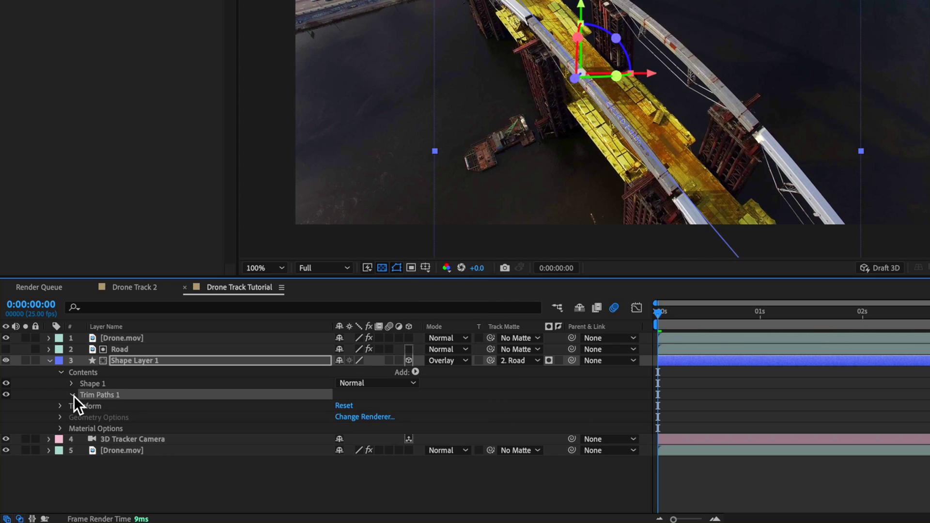
Set the Trim Paths End to 12% and enable keyframing for it at 0:00:00:00.
click(72, 395)
drag(344, 416, 33, 425)
click(94, 417)
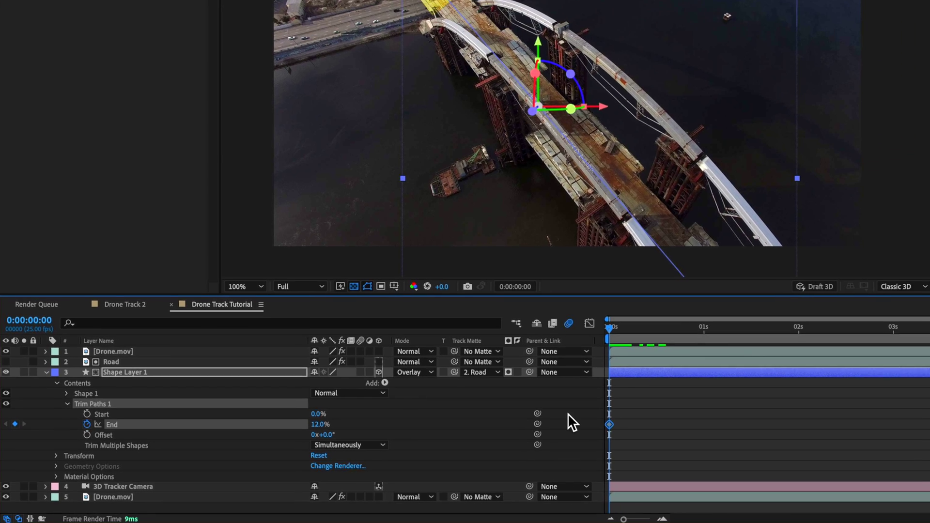
Keyframe the Trim Paths End at 100% at 0:00:02:05 and 0% at 0:00:00:00, and preview the animation.
drag(657, 311, 883, 311)
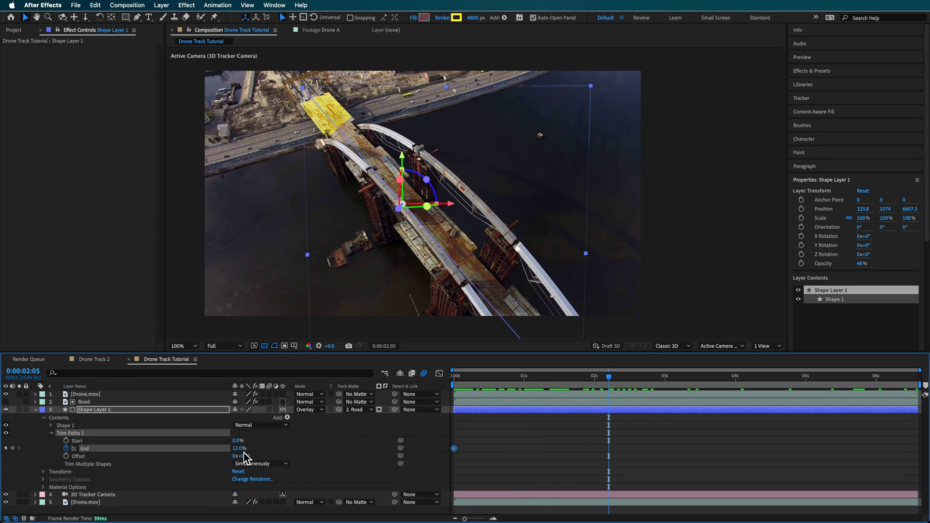
drag(240, 448, 330, 455)
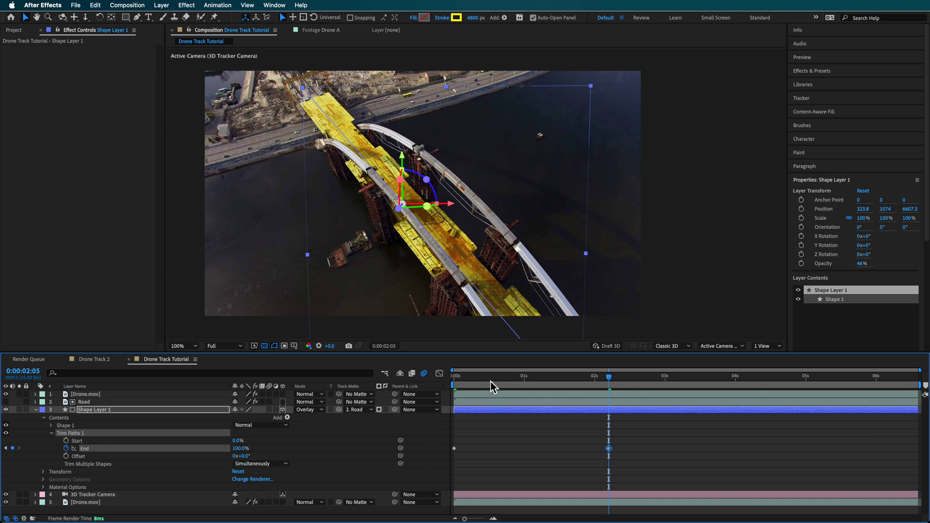
drag(490, 385, 442, 385)
drag(238, 448, 213, 449)
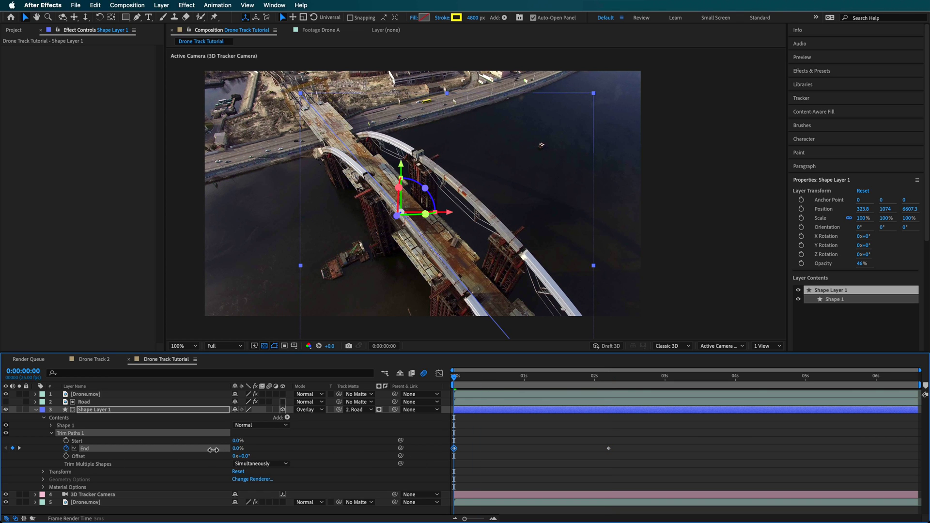
key(space)
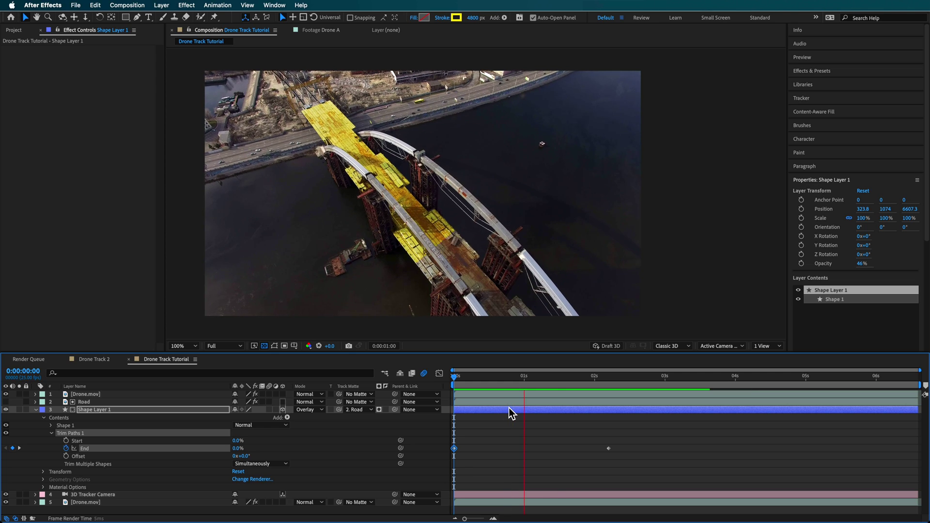
drag(506, 386, 482, 384)
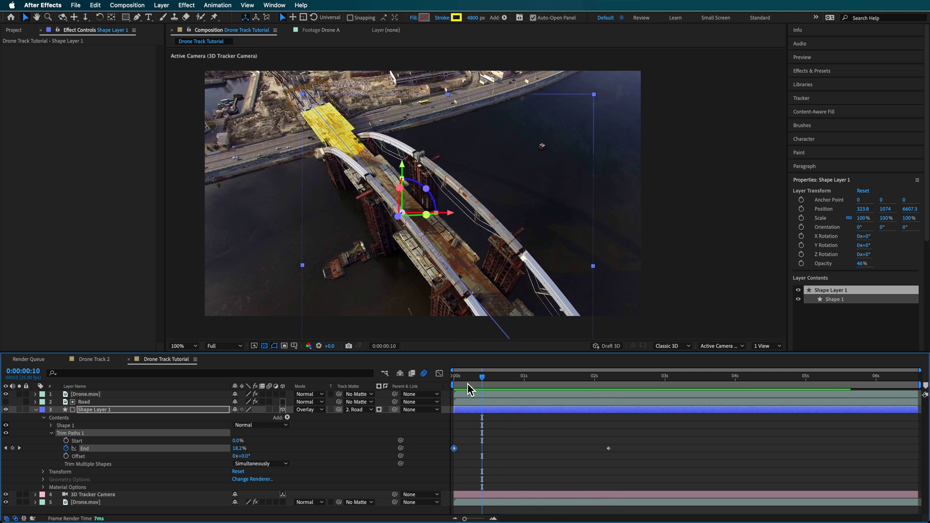
Keyframe the Trim Paths Start at 0% at 0:00:00:10 and 100% at about 0:00:02:15, and preview the animation.
click(66, 440)
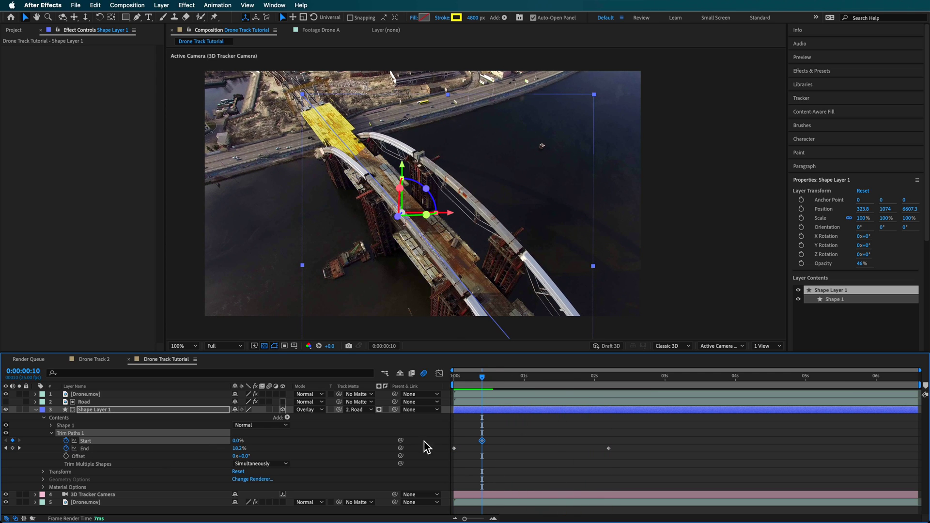
drag(487, 379, 635, 385)
drag(238, 442, 307, 442)
right_click(593, 401)
key(Escape)
click(450, 380)
key(space)
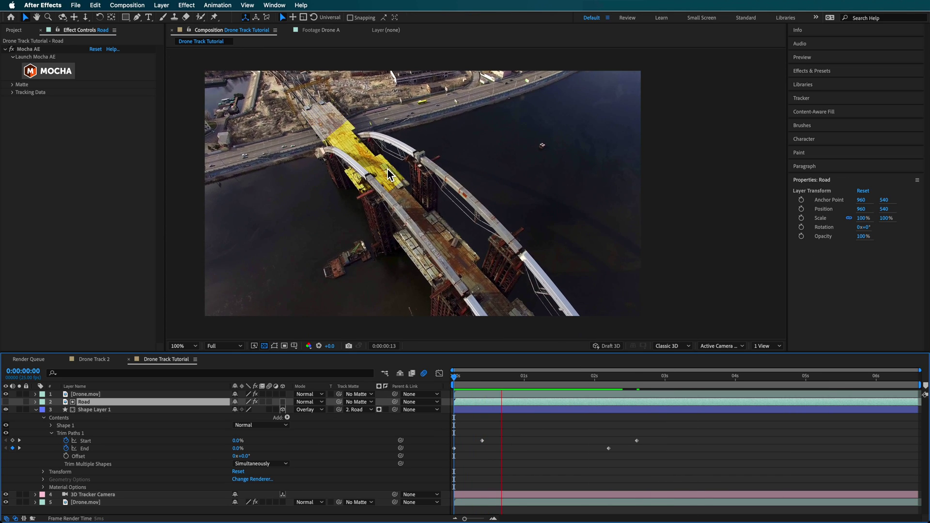
Shift the Start keyframes to about 0:00:00:19 and 0:00:02:22, and apply Easy Ease to all Trim Paths keyframes.
drag(482, 441, 507, 441)
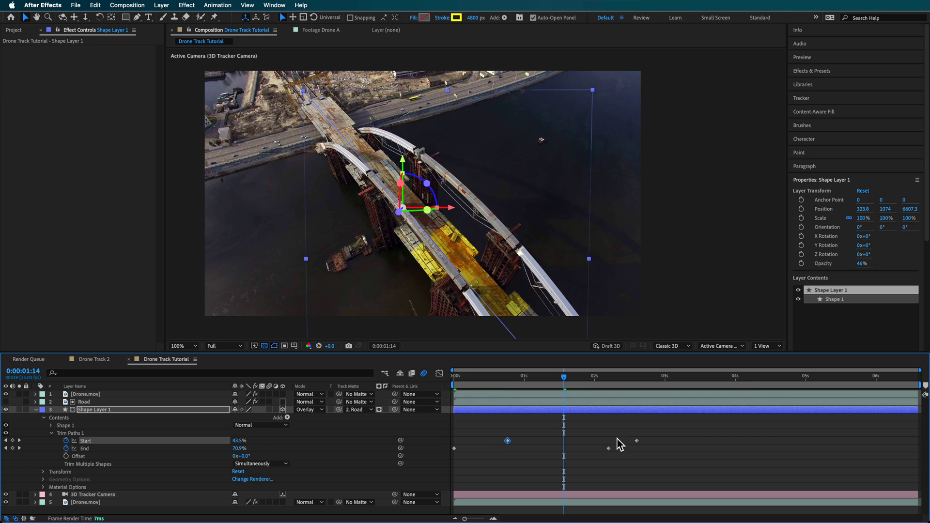
drag(640, 440, 462, 441)
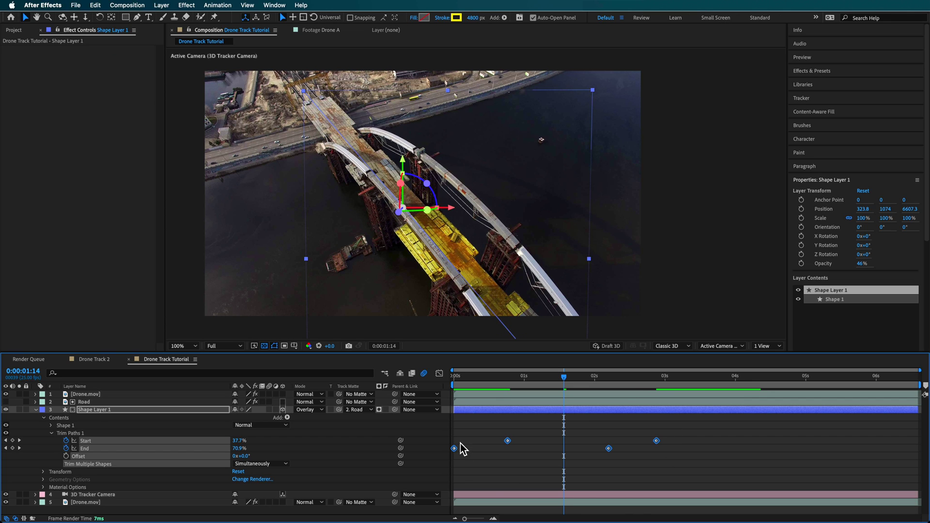
right_click(455, 449)
mouse_move(530, 512)
click(584, 453)
key(space)
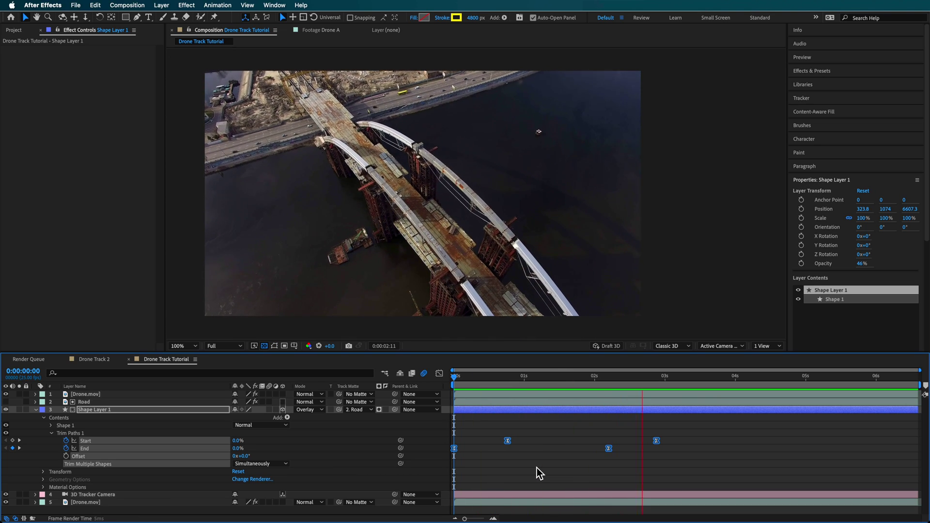
Stop the preview, deselect the layers, and scrub through the eased highlight animation on the bridge deck.
key(space)
drag(501, 378, 707, 406)
click(522, 475)
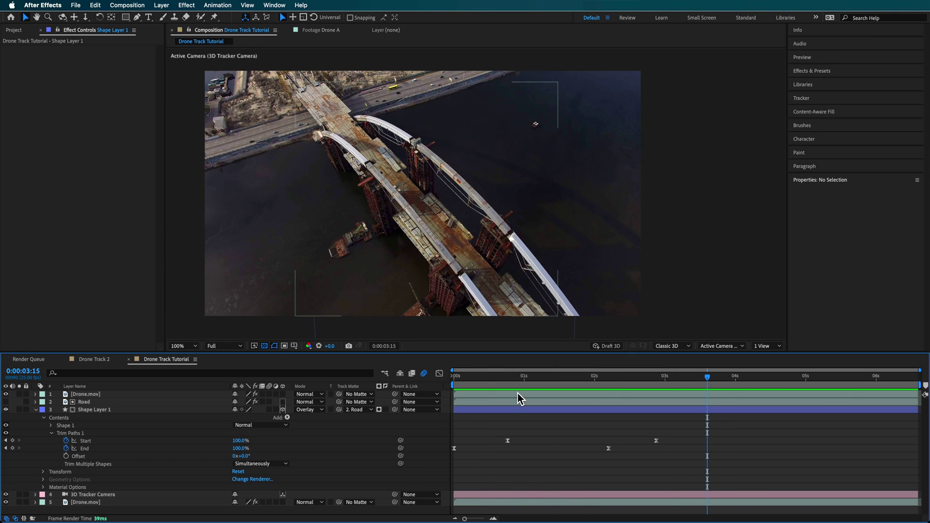
click(479, 377)
drag(481, 380, 579, 380)
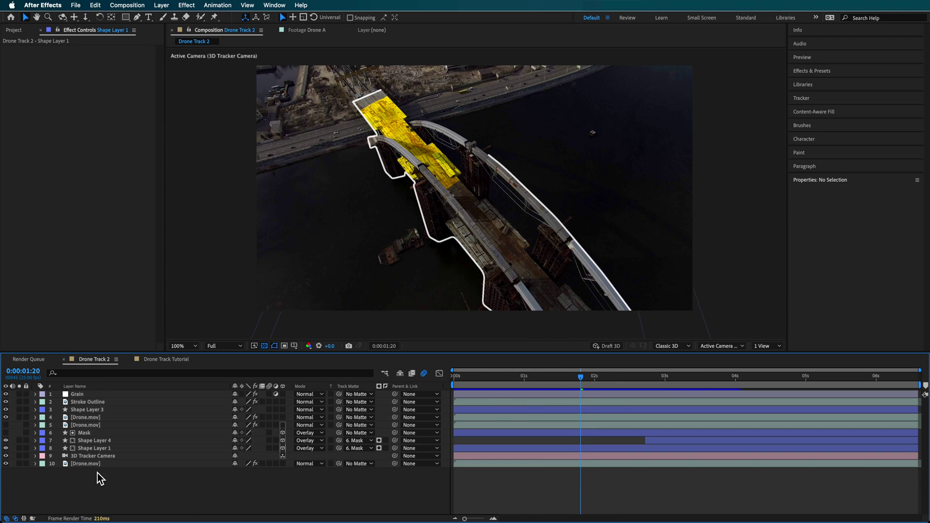
Switch to the Drone Track 2 composition and examine the highlight passes of Shape Layer 1 and Shape Layer 4 over time.
drag(546, 379, 687, 395)
click(618, 449)
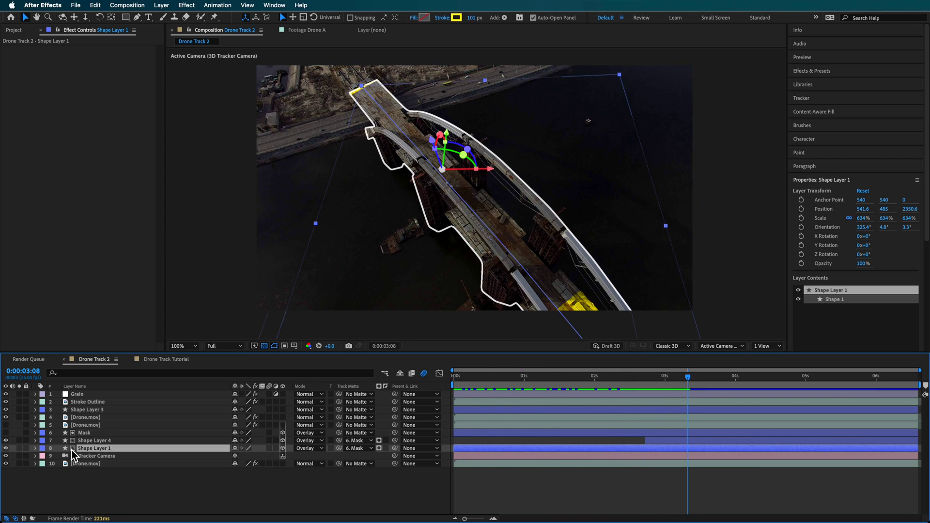
drag(703, 380, 788, 392)
click(689, 441)
drag(700, 378, 510, 405)
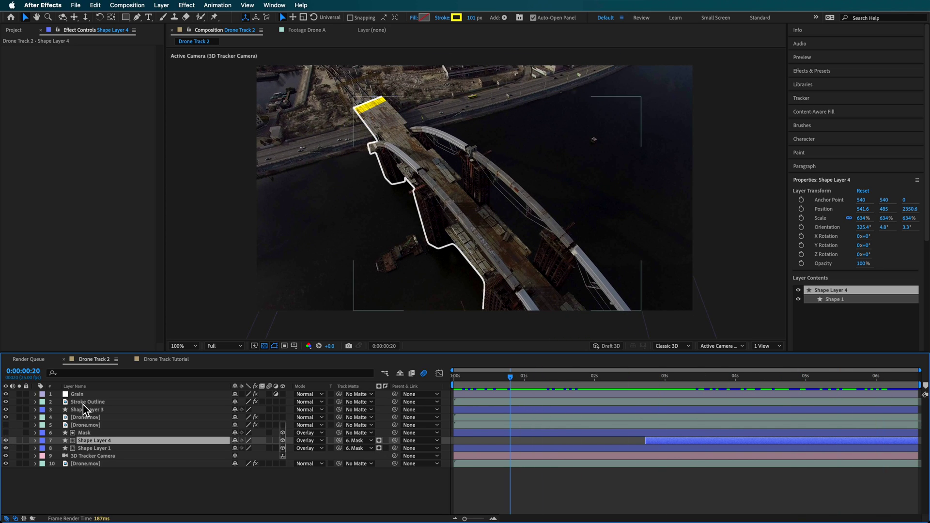
Examine the Hue/Saturation and Brightness & Contrast effects on the bottommost Drone.mov layer and their look at 0:00:04:12.
click(88, 463)
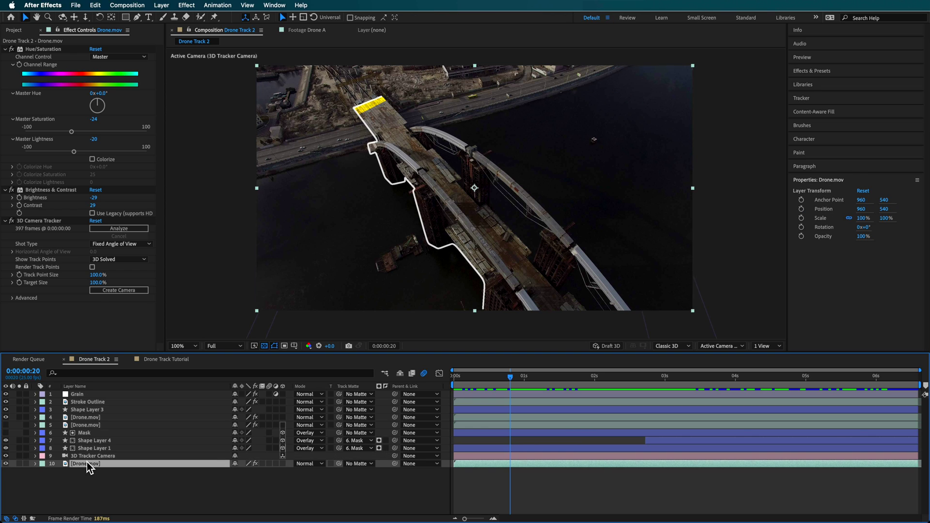
click(38, 50)
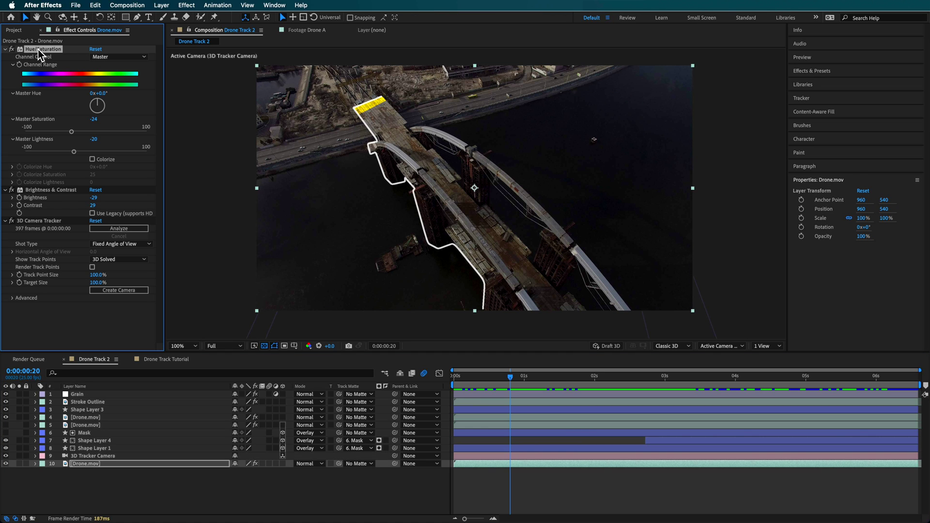
click(43, 191)
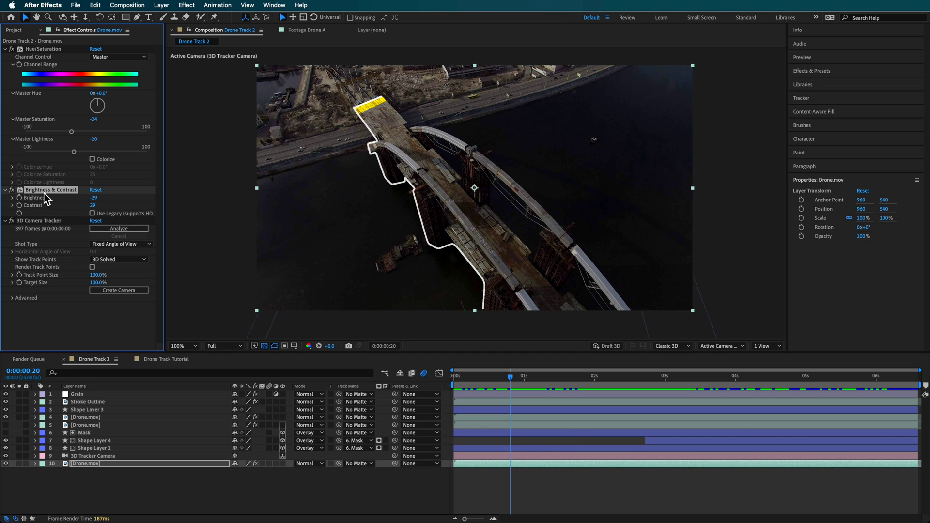
click(292, 5)
mouse_move(300, 6)
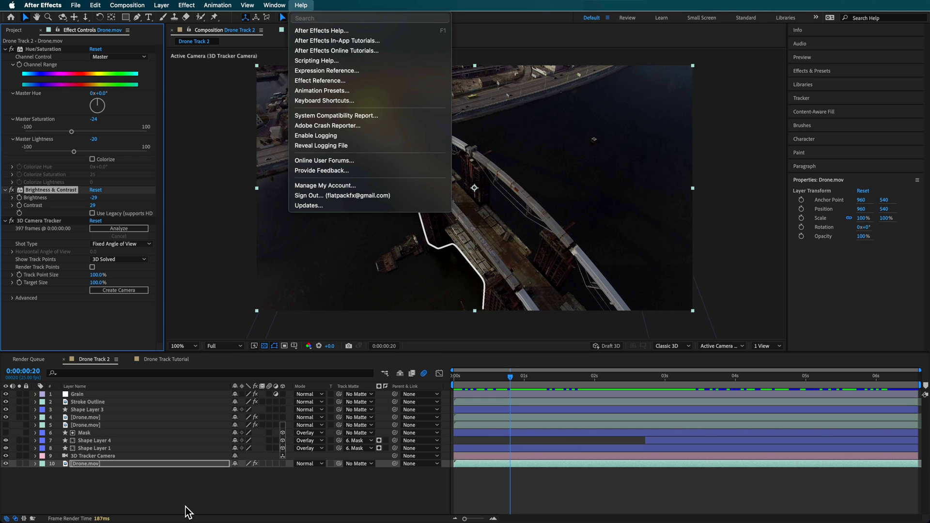
key(Escape)
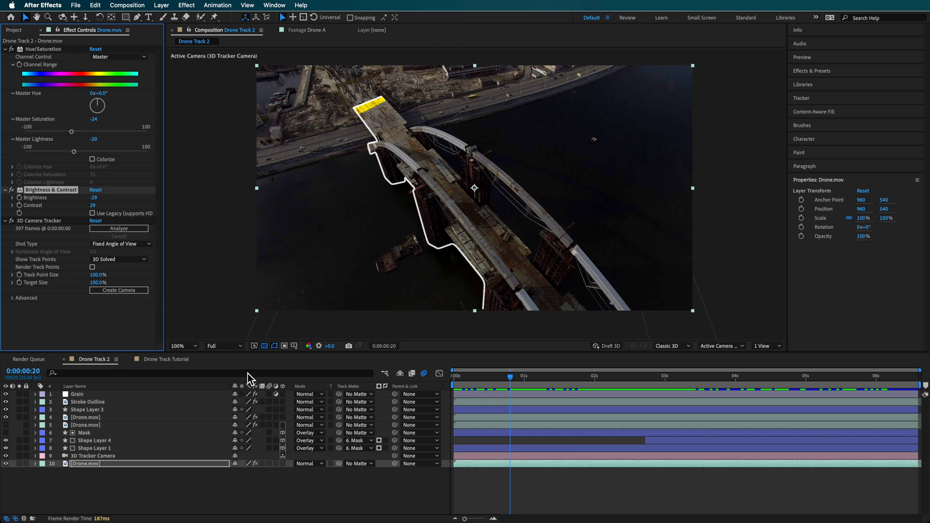
drag(501, 378, 769, 398)
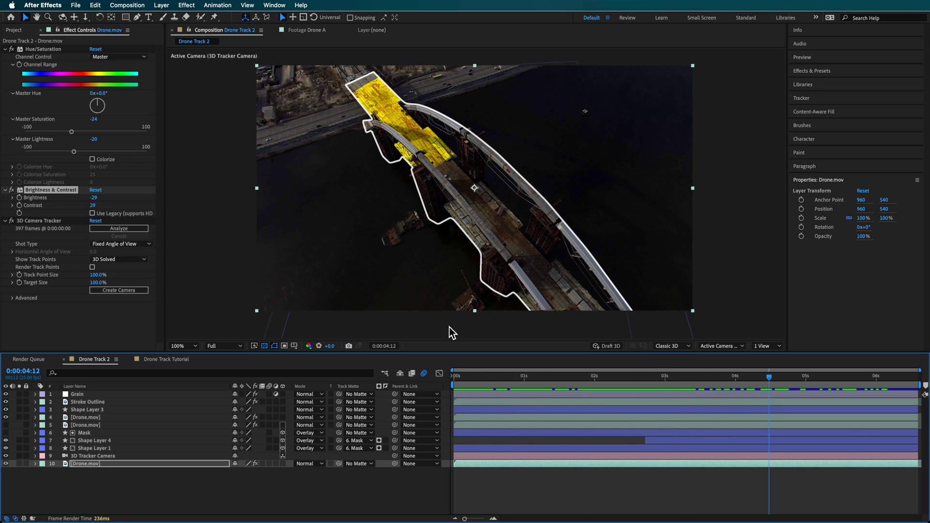
click(113, 494)
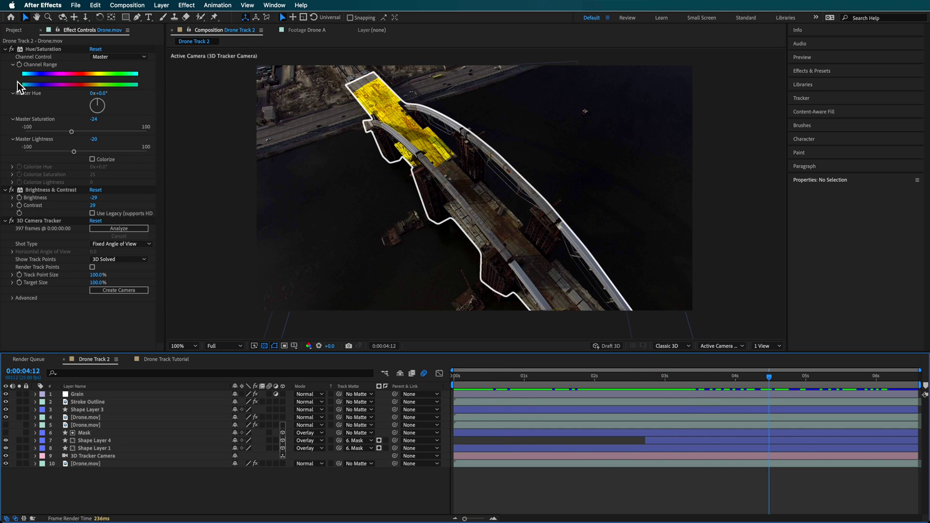
Open the Stroke Outline layer in Mocha AE, examine Layer 1's tracked spline around the bridge, and return to After Effects.
click(83, 404)
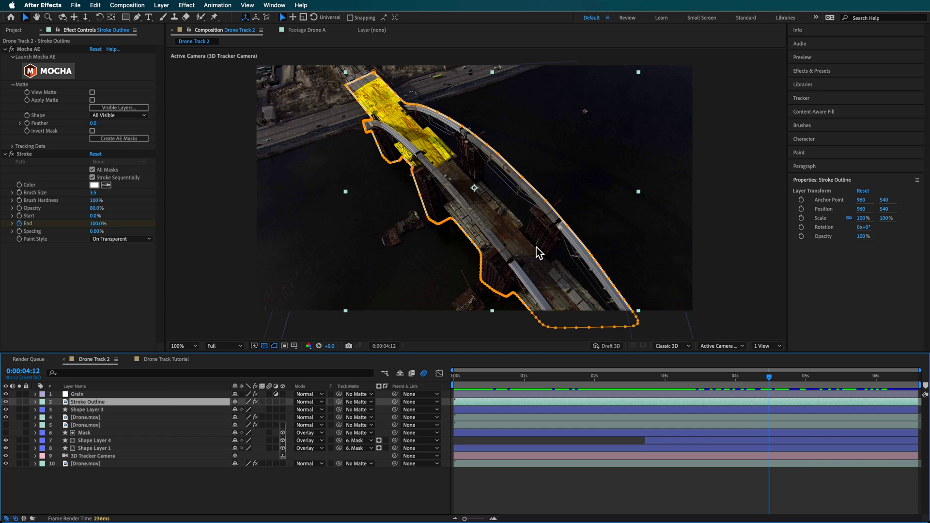
click(108, 499)
click(82, 411)
click(83, 402)
click(69, 75)
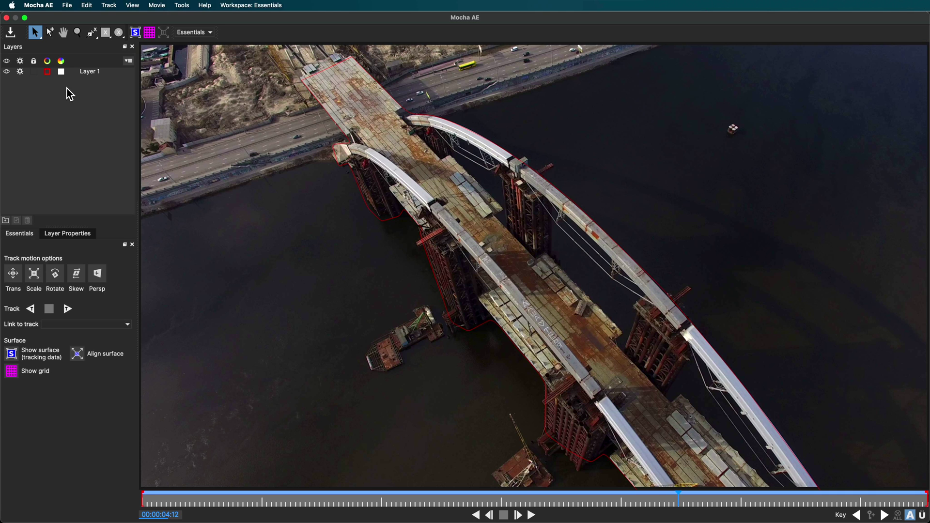
click(80, 74)
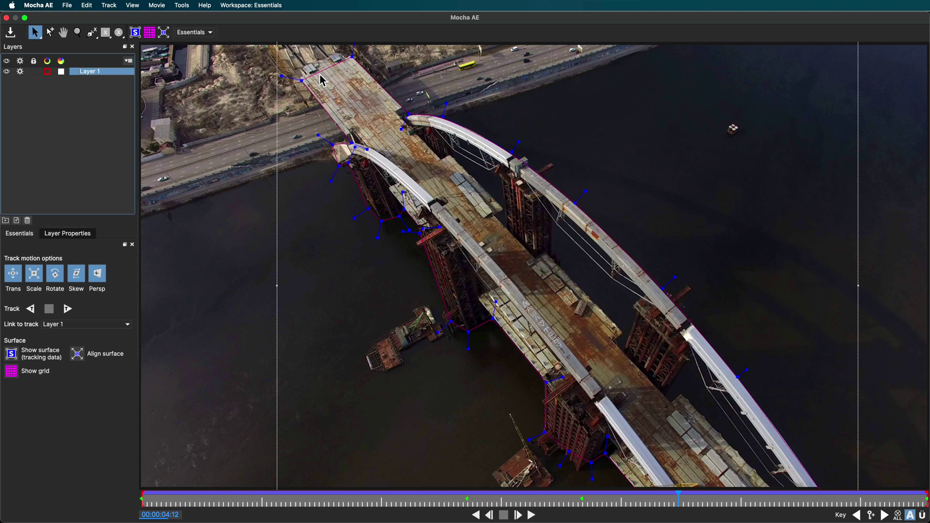
scroll(441, 231, down, 1)
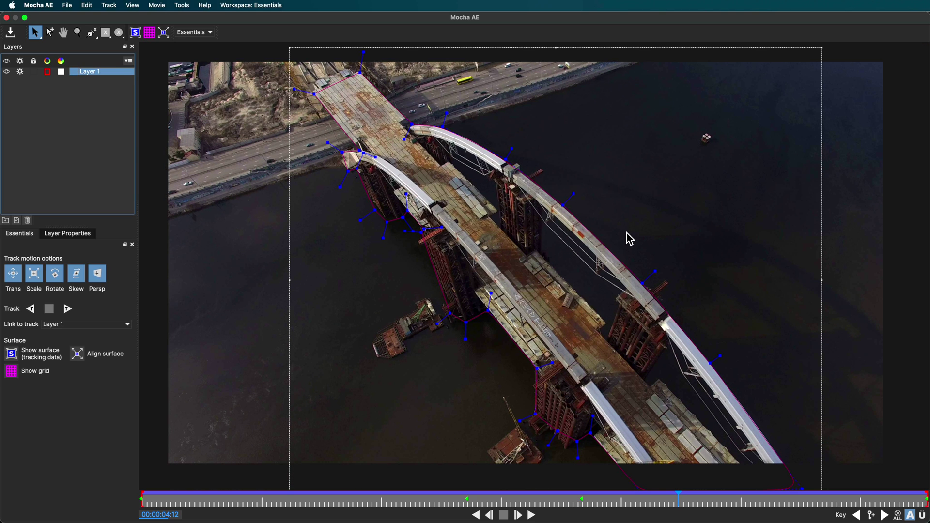
drag(430, 508, 329, 506)
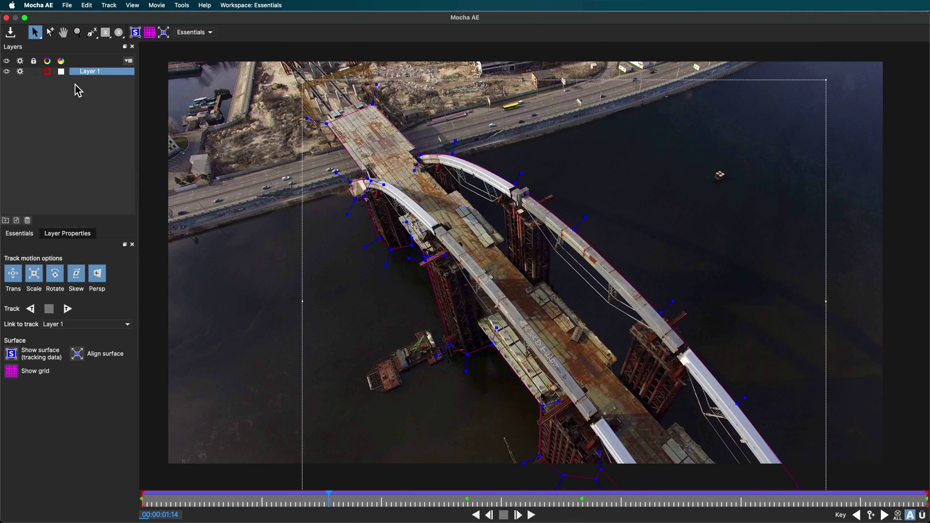
click(28, 6)
click(32, 99)
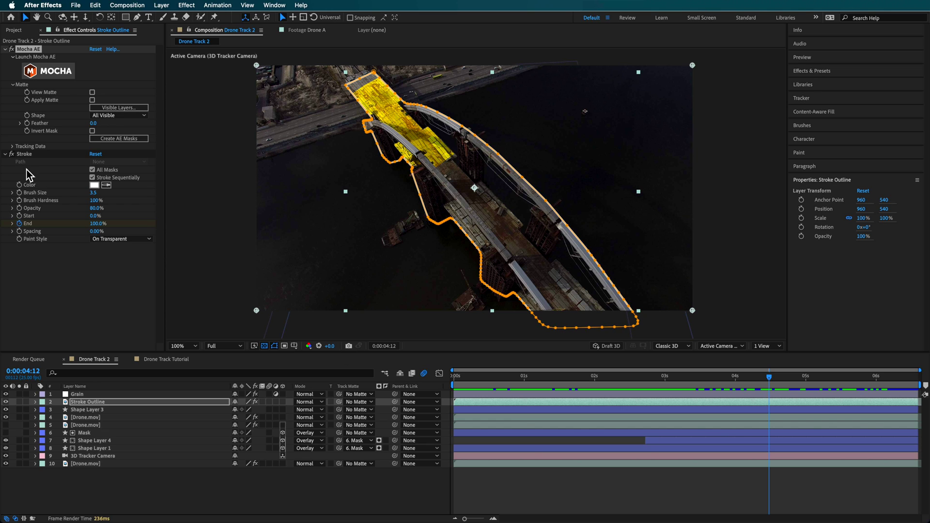
Turn the Stroke effect on the Stroke Outline layer off and on again to compare the footage.
click(11, 154)
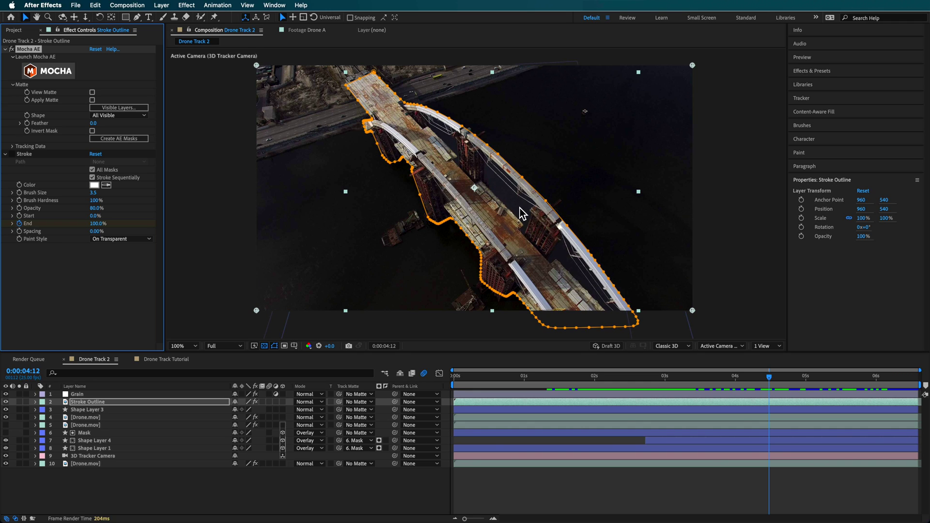
click(11, 154)
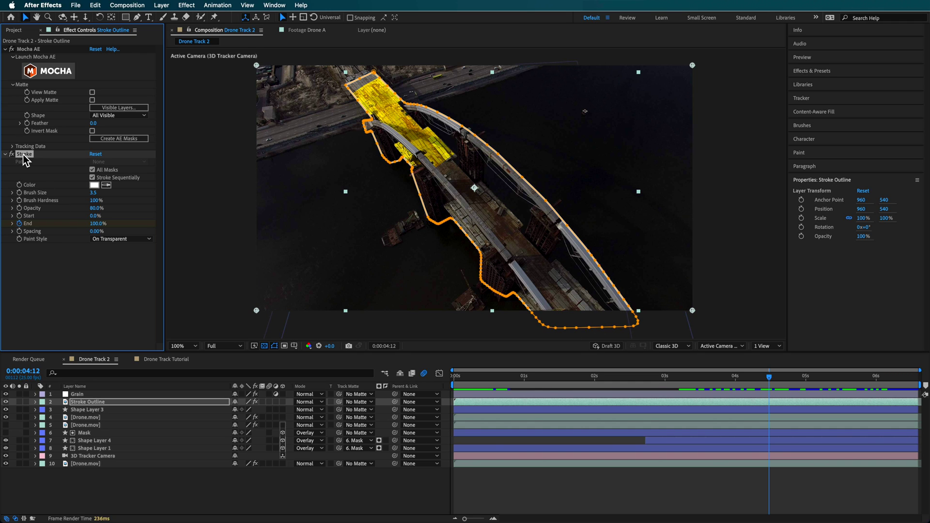
click(304, 5)
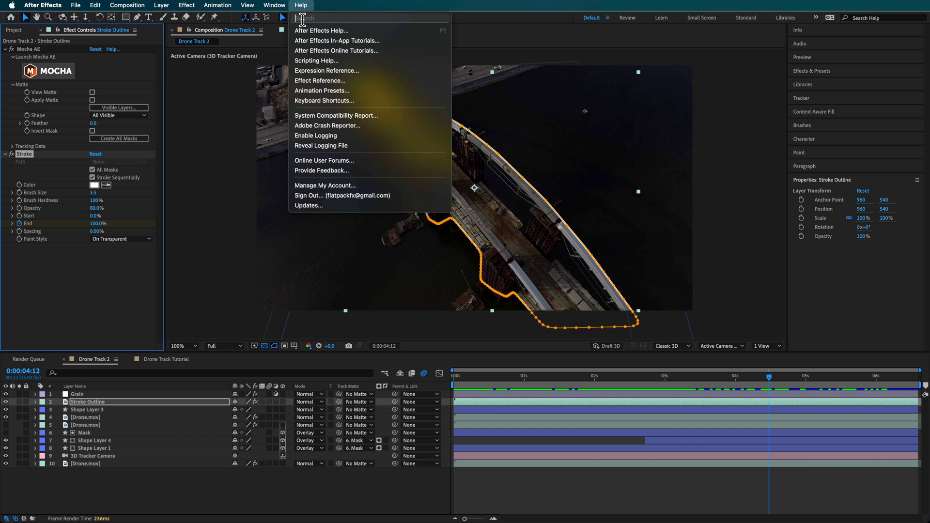
click(27, 156)
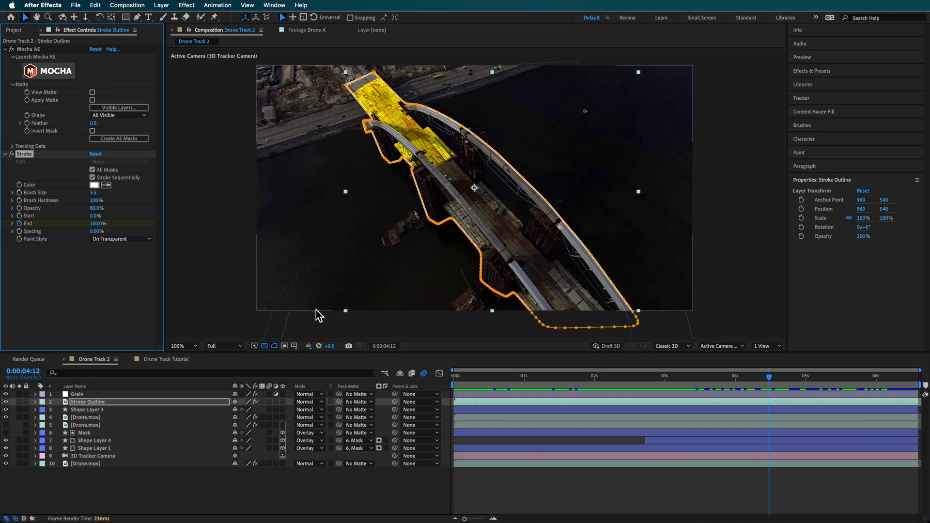
Hide the mask outlines, reveal the Stroke Outline layer's keyframed properties, and examine the Stroke End animation over time.
click(274, 346)
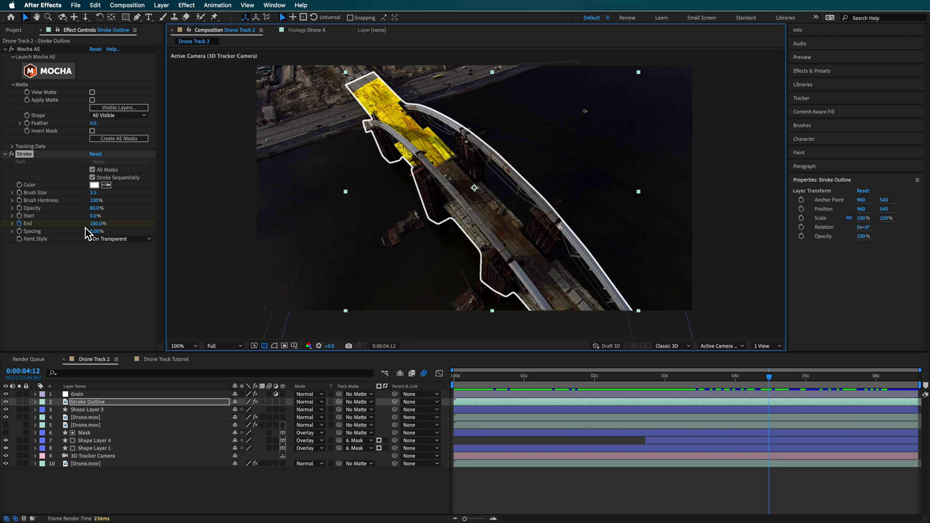
key(u)
drag(629, 389, 433, 395)
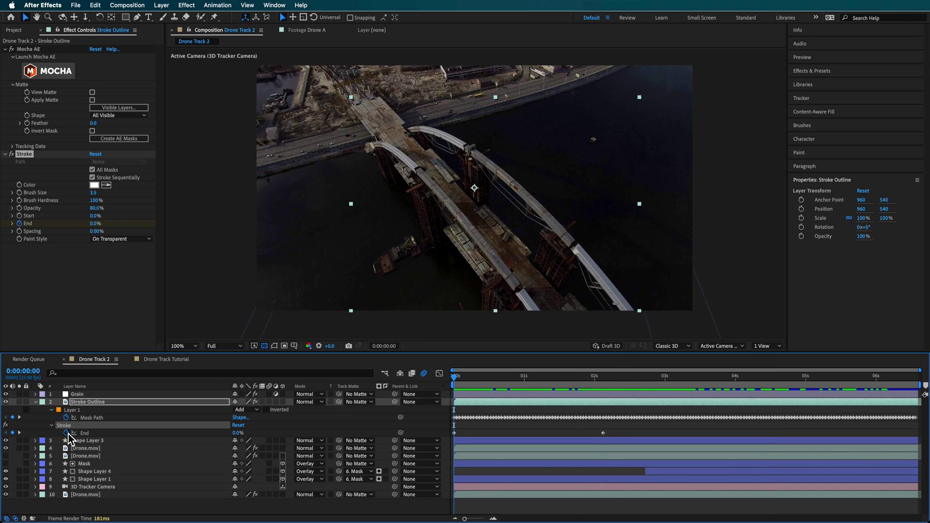
mouse_move(464, 379)
mouse_down()
mouse_move(588, 382)
mouse_move(443, 391)
mouse_move(663, 409)
mouse_up()
mouse_move(524, 420)
mouse_down()
mouse_move(450, 423)
mouse_move(674, 432)
mouse_move(419, 432)
mouse_up()
drag(511, 385, 699, 403)
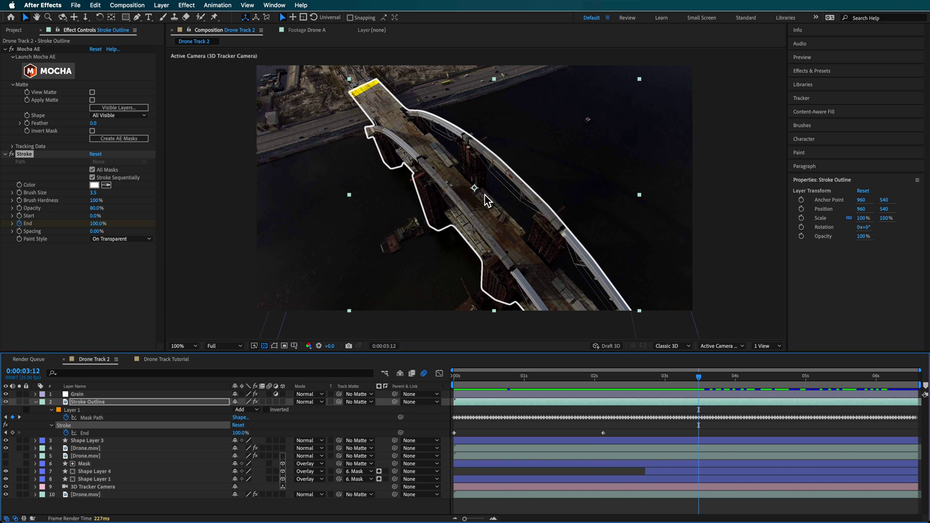
drag(698, 384, 566, 385)
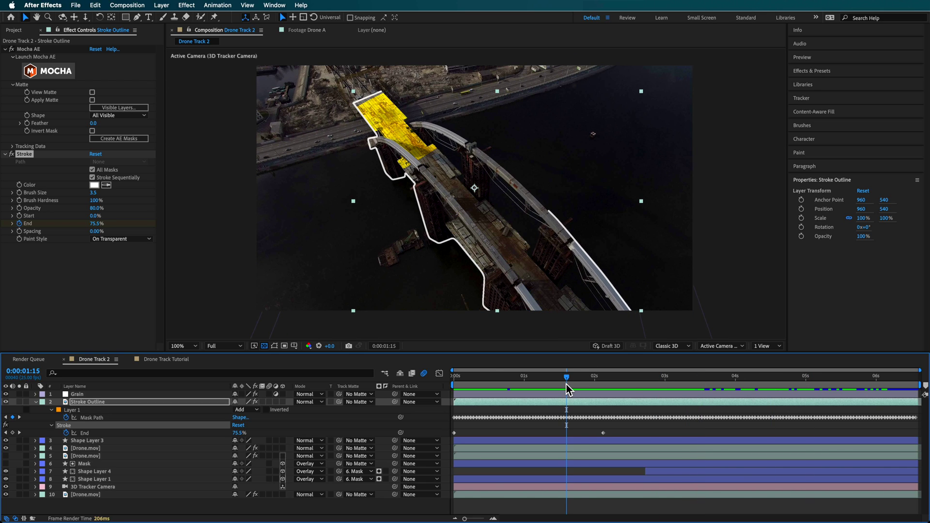